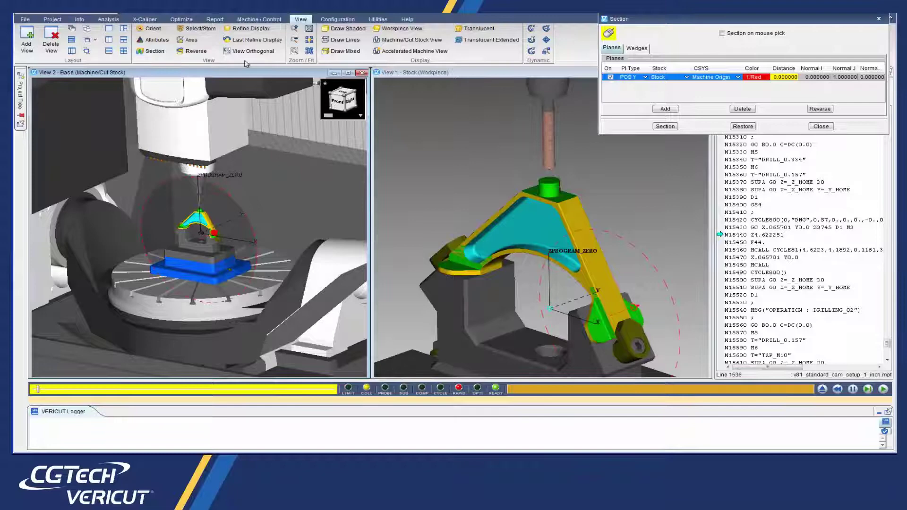
# Set the section plane to POS X on PROGRAM_ZERO with a white outline, then zoom View 2 onto the part
pyautogui.click(628, 79)
pyautogui.click(629, 85)
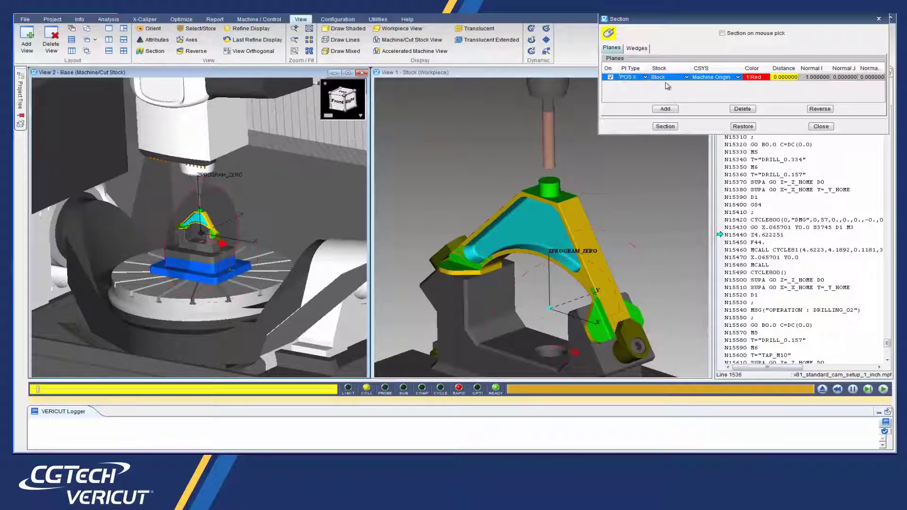
pyautogui.click(695, 78)
pyautogui.click(734, 91)
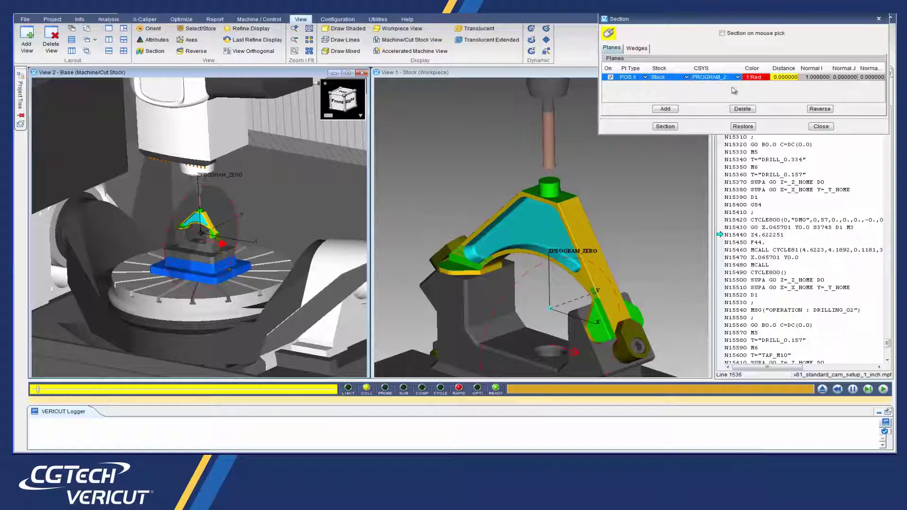
pyautogui.click(757, 80)
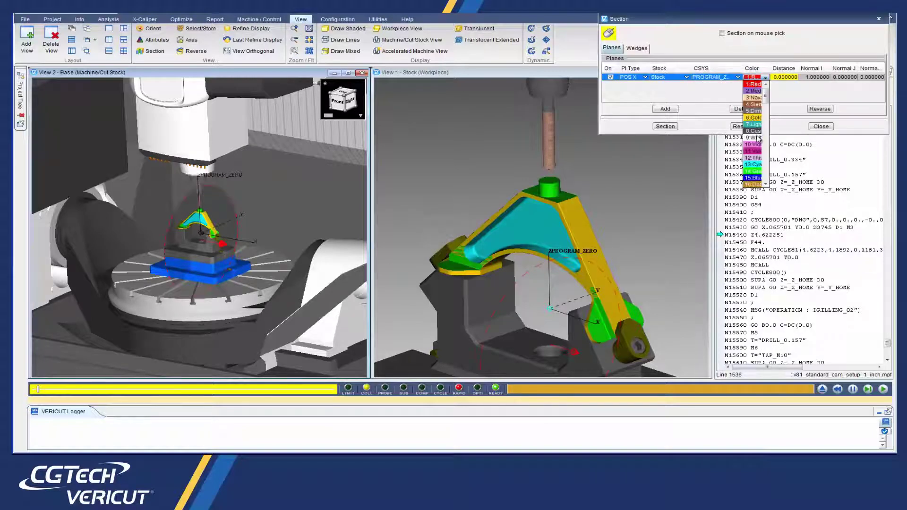
pyautogui.click(755, 138)
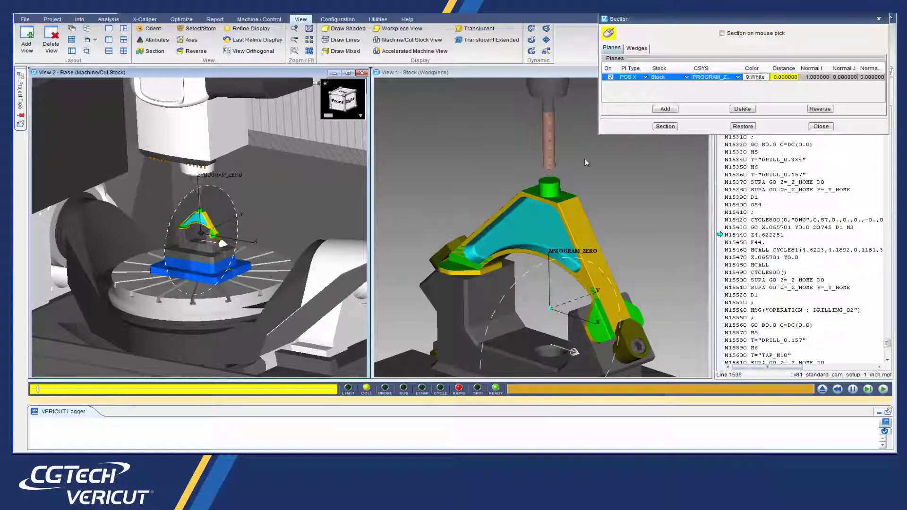
pyautogui.keyDown('ctrl'); pyautogui.moveTo(210, 234); pyautogui.dragTo(211, 240); pyautogui.keyUp('ctrl')
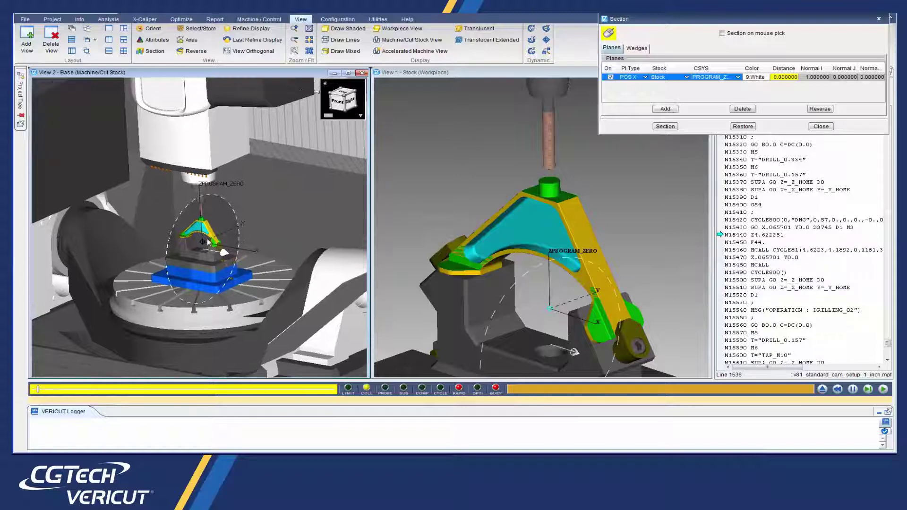
pyautogui.keyDown('ctrl'); pyautogui.moveTo(209, 237); pyautogui.dragTo(225, 188, button='middle'); pyautogui.keyUp('ctrl')
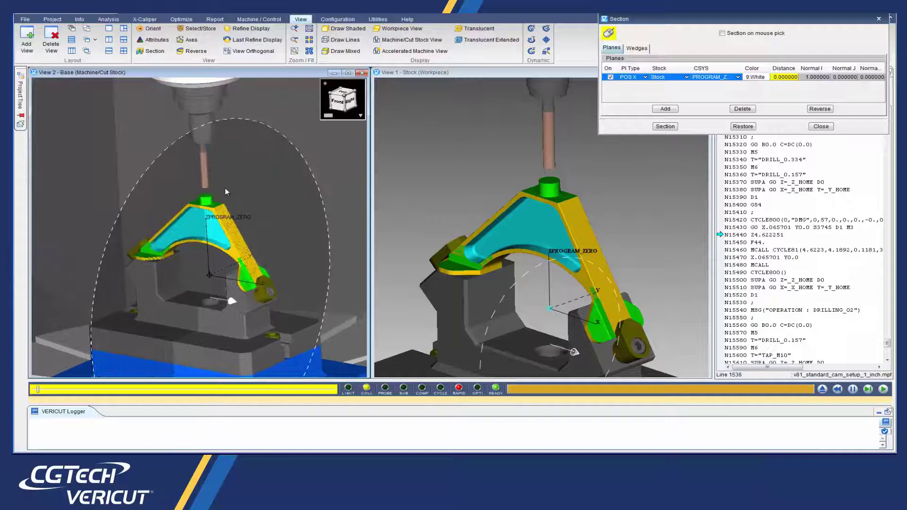
# Apply the X section cut, close the Section dialog and resume the simulation
pyautogui.click(664, 127)
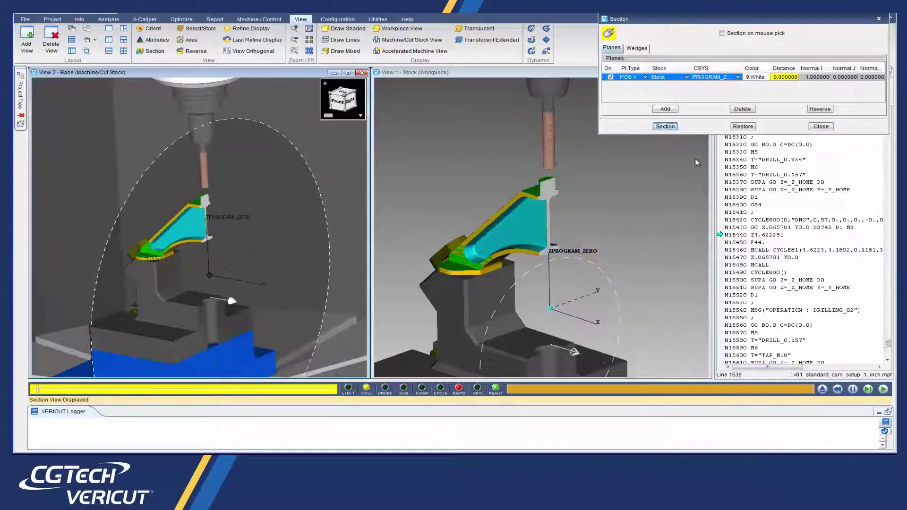
pyautogui.click(821, 127)
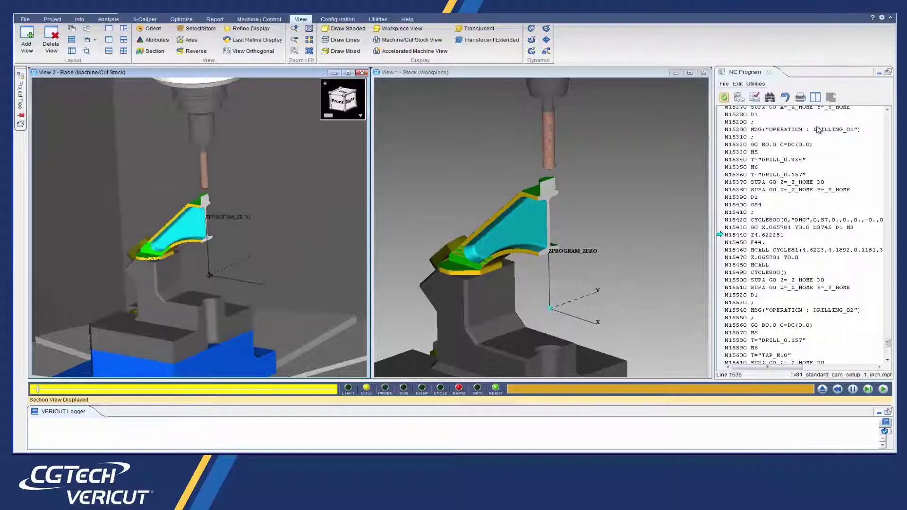
pyautogui.click(884, 390)
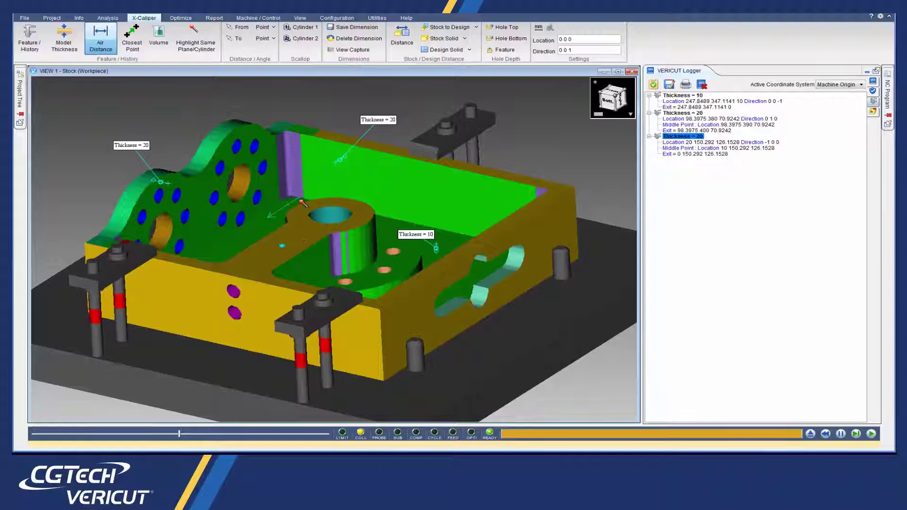
# Save air-distance measurements of 37.5 at the slot and 50 at the hole, with both labels moved clear
pyautogui.click(357, 31)
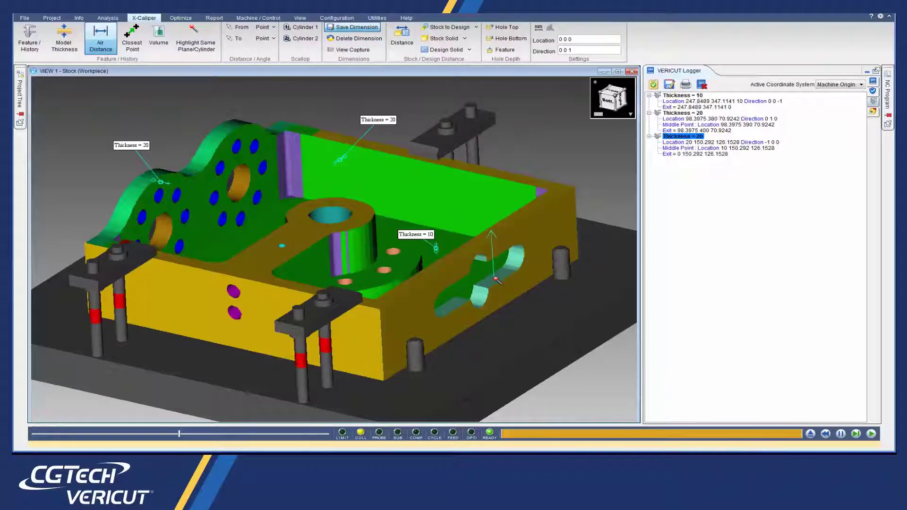
pyautogui.click(496, 280)
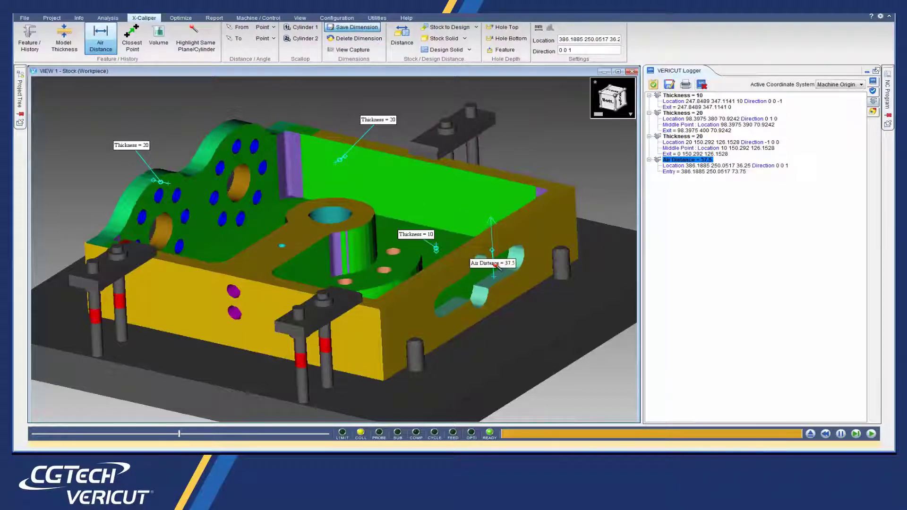
pyautogui.moveTo(498, 266); pyautogui.dragTo(548, 318)
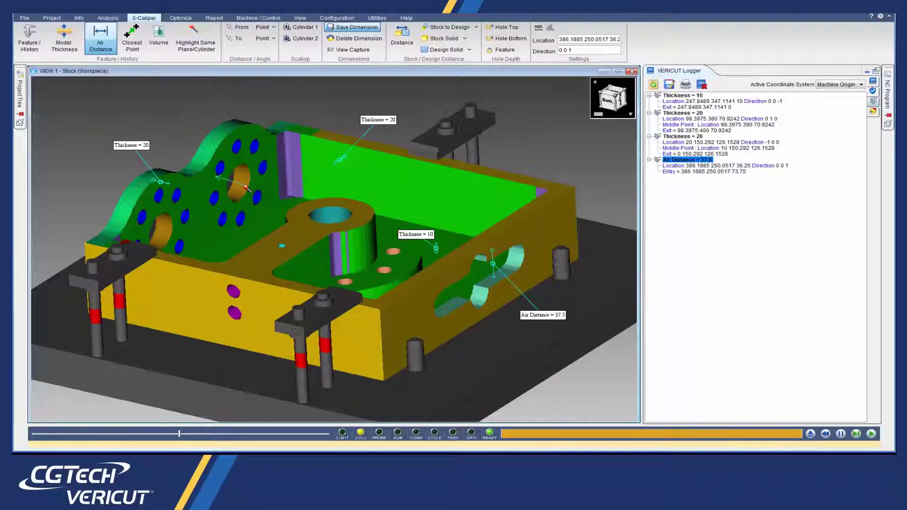
pyautogui.click(246, 188)
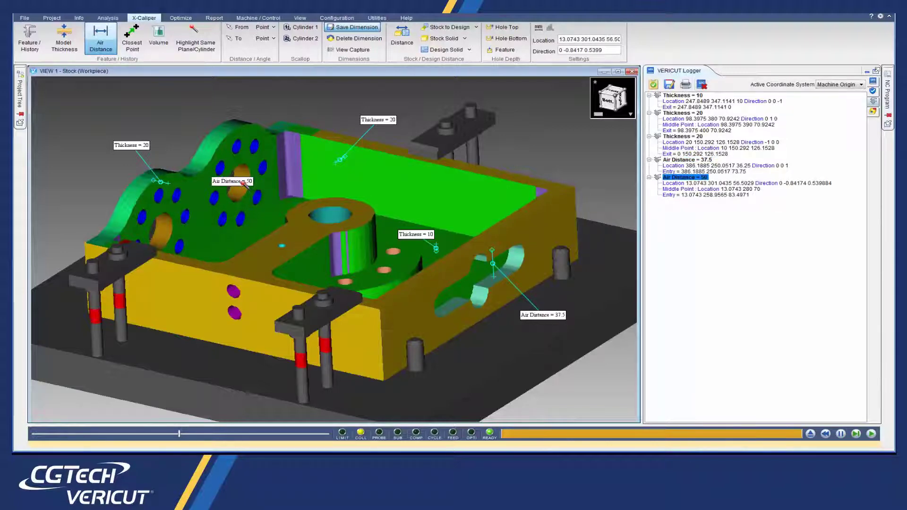
pyautogui.moveTo(245, 185); pyautogui.dragTo(270, 106)
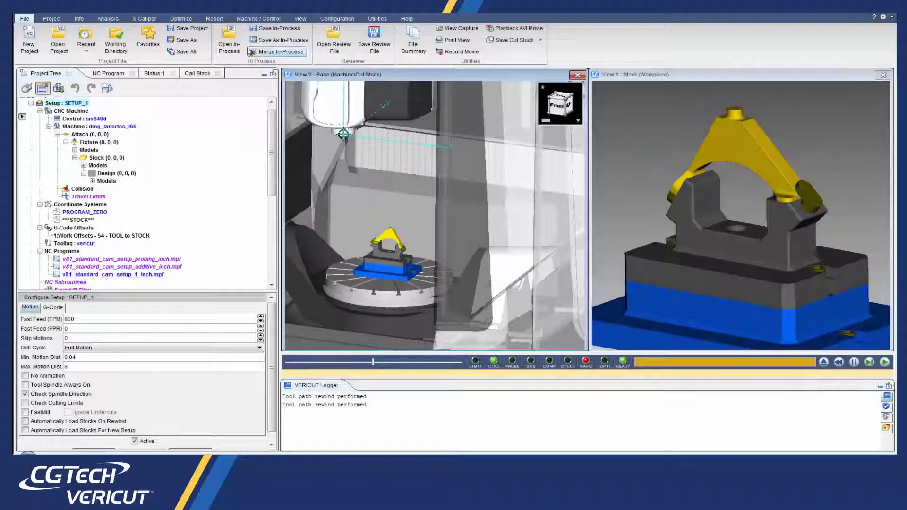
# Open the report template and set a Letter page with 0.5-inch top, left and right margins
pyautogui.click(214, 18)
pyautogui.click(135, 40)
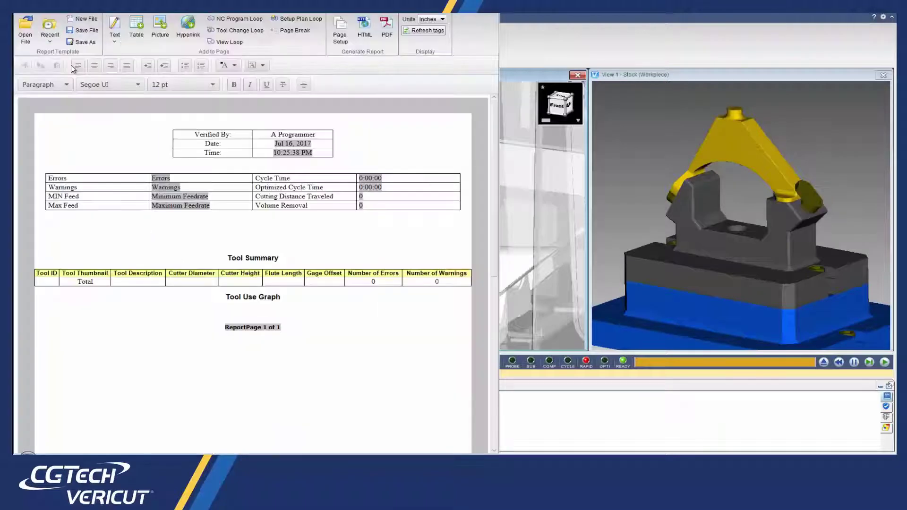
pyautogui.click(340, 31)
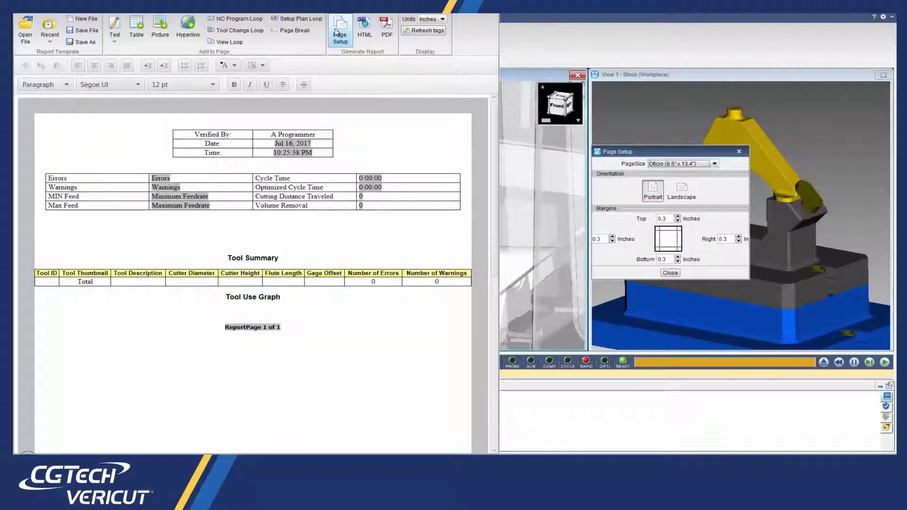
pyautogui.click(664, 165)
pyautogui.click(662, 174)
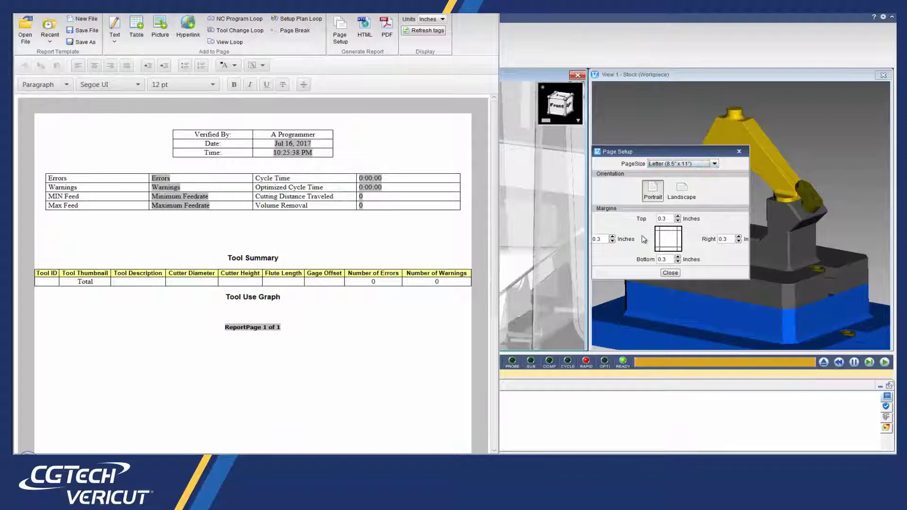
pyautogui.click(677, 216)
pyautogui.click(678, 216)
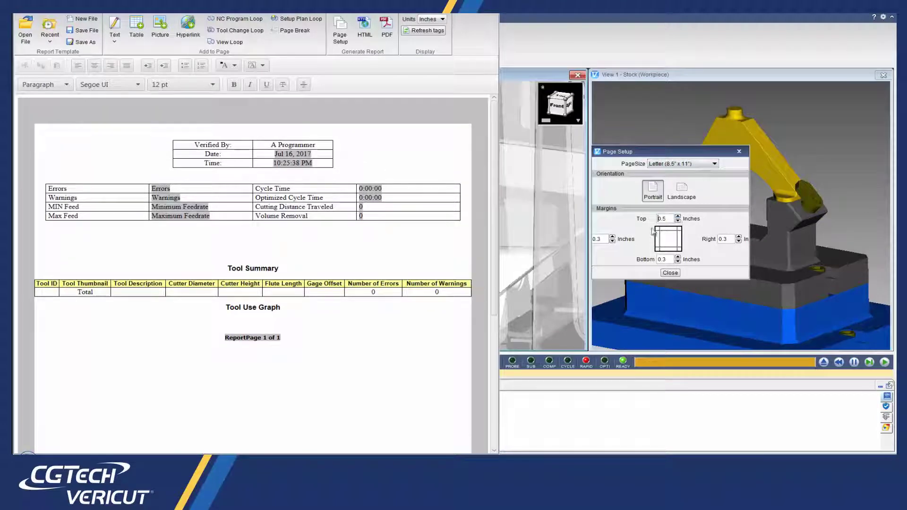
pyautogui.click(612, 237)
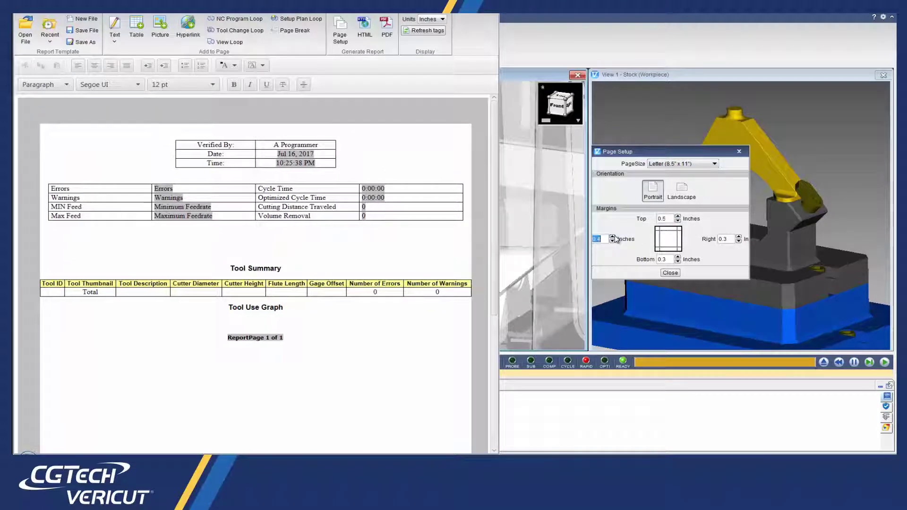
pyautogui.click(738, 236)
pyautogui.click(678, 257)
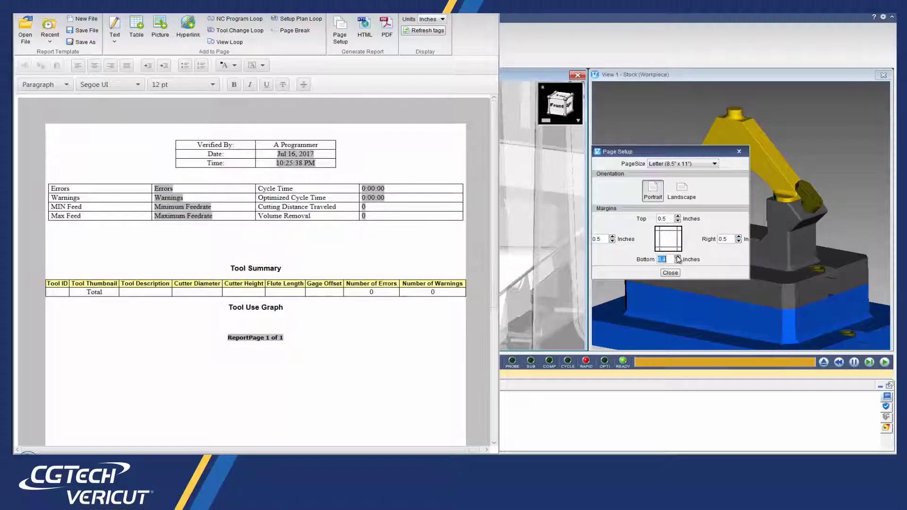
pyautogui.click(671, 273)
pyautogui.click(289, 132)
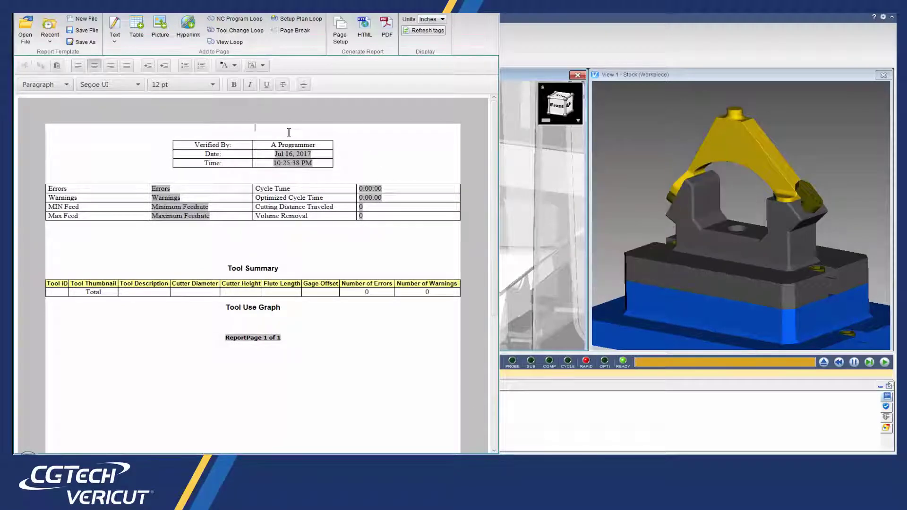
# Insert the CGTech_Banner.png picture from the Library folder into the report
pyautogui.click(160, 29)
pyautogui.moveTo(294, 141); pyautogui.dragTo(468, 214)
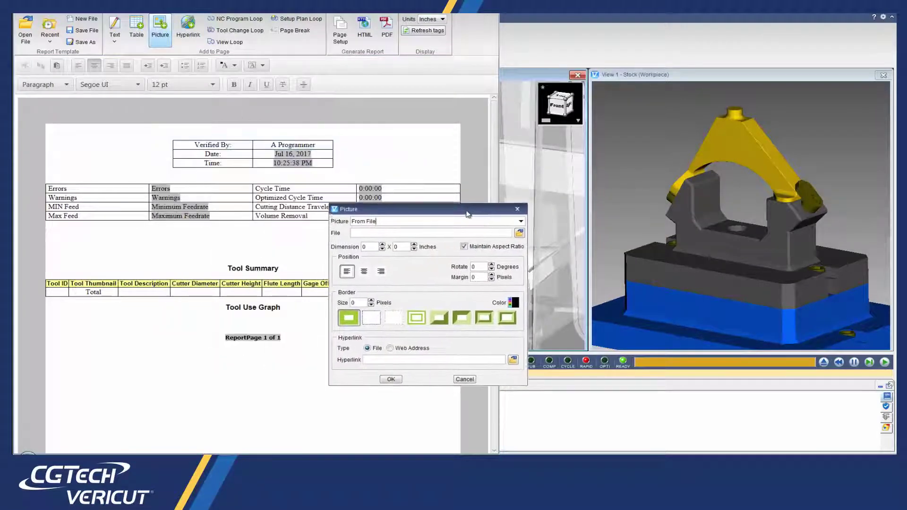
pyautogui.click(519, 233)
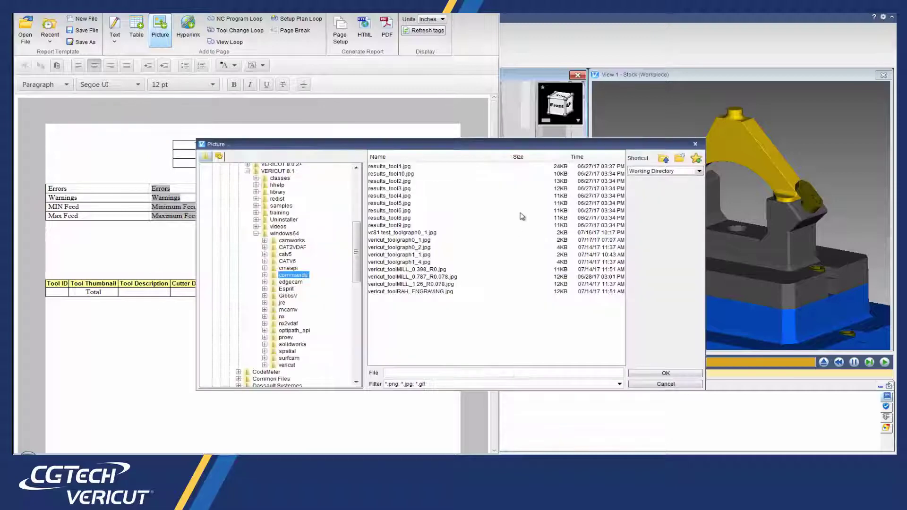
pyautogui.click(654, 172)
pyautogui.click(636, 206)
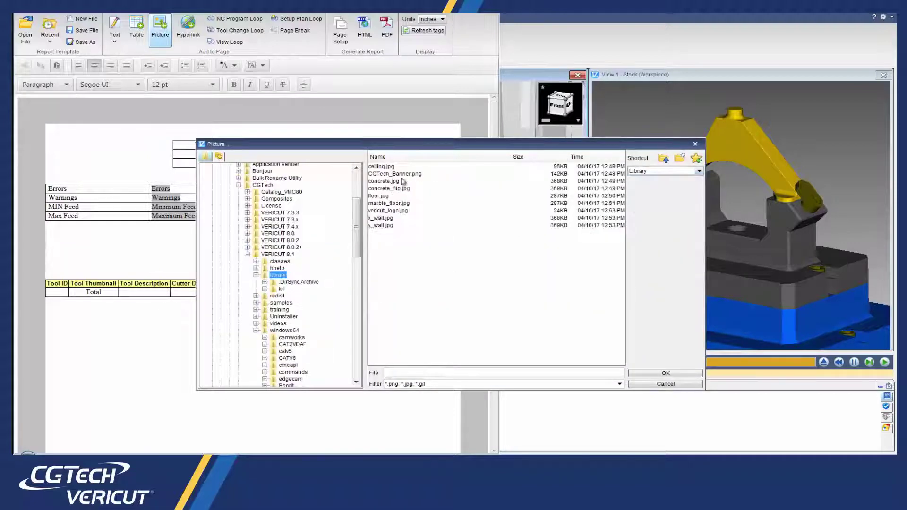
pyautogui.click(390, 175)
pyautogui.click(651, 374)
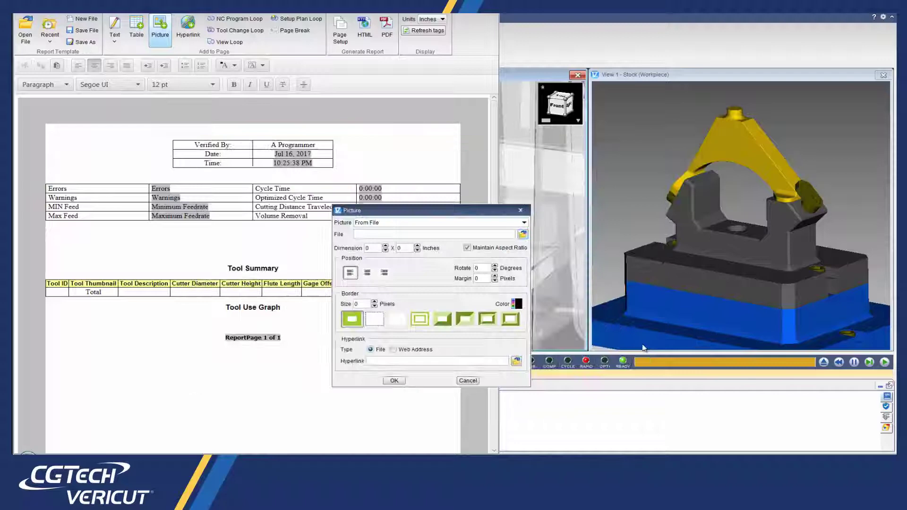
# Centre the banner and size it to 7.38 × 0.72 inches
pyautogui.click(370, 279)
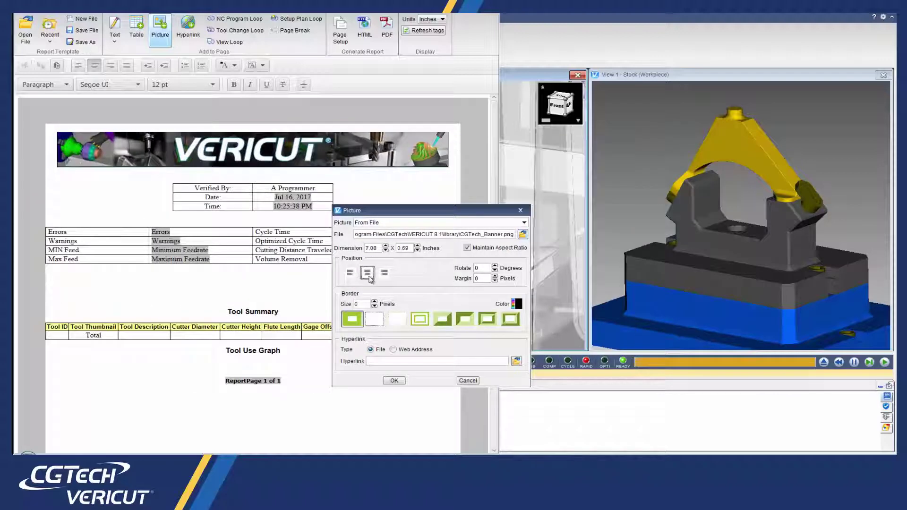
pyautogui.click(386, 246)
pyautogui.click(386, 246)
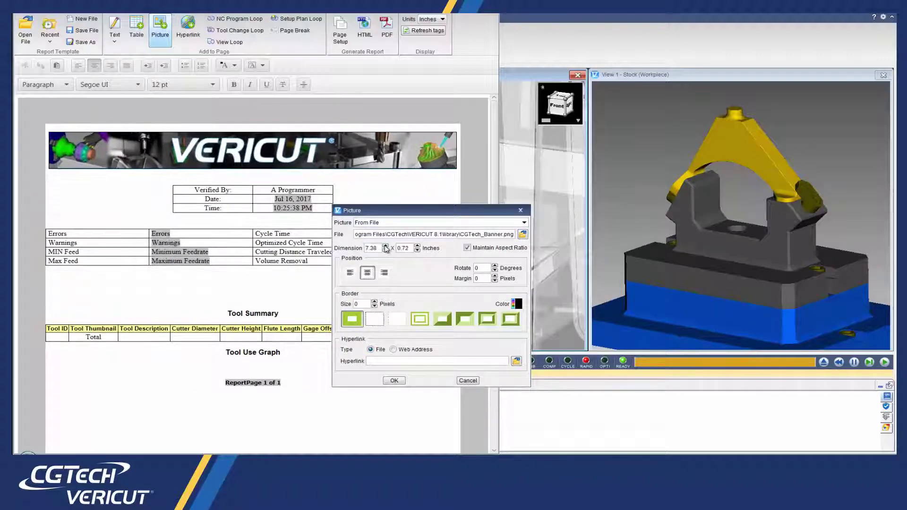
pyautogui.click(393, 381)
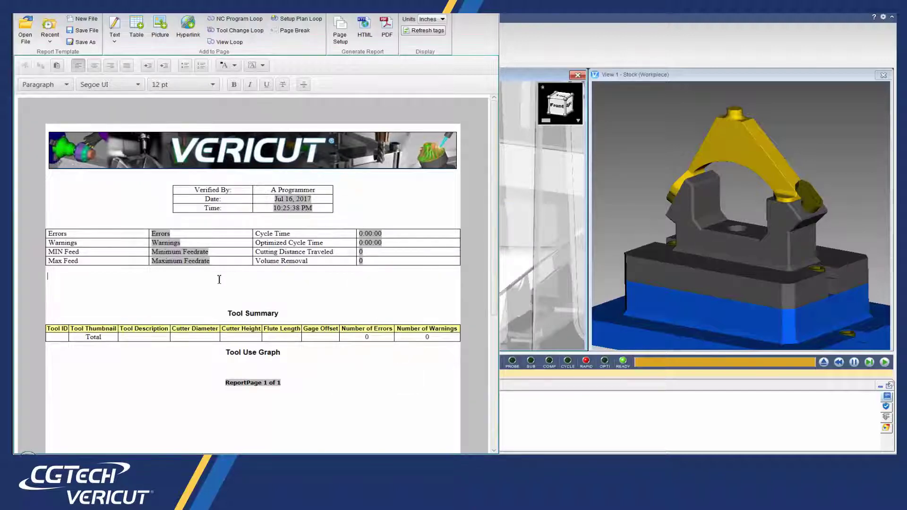
# Add the heading 'VERICUT File Summary', formatted as centred, bold Arial
pyautogui.write('VERICUT File Summary')
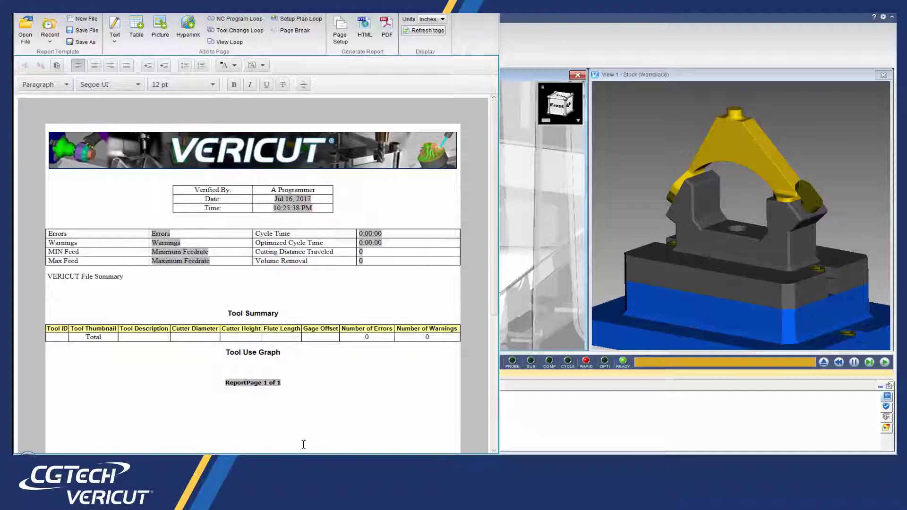
pyautogui.moveTo(129, 281); pyautogui.dragTo(60, 282)
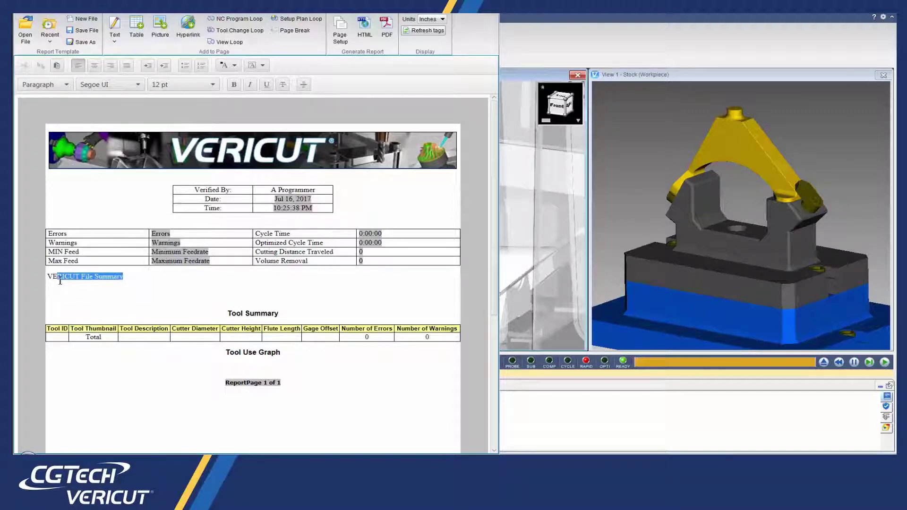
pyautogui.click(97, 69)
pyautogui.click(126, 85)
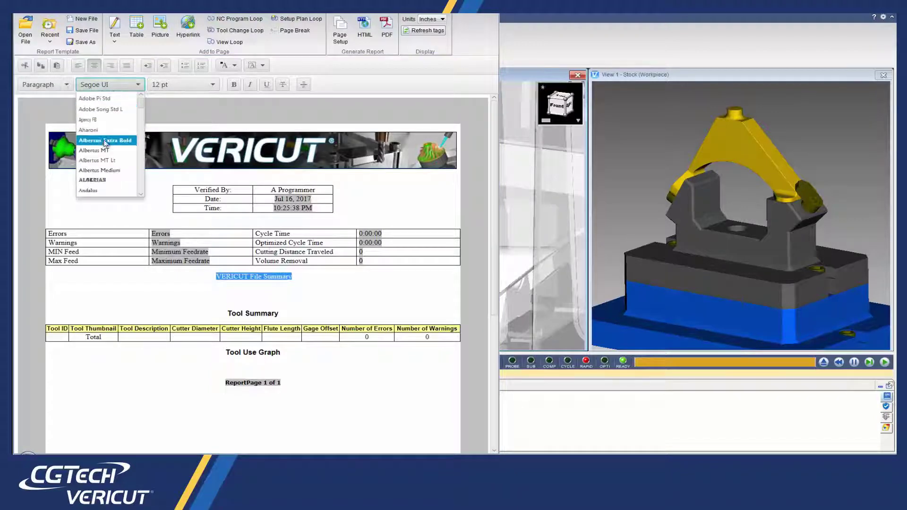
pyautogui.scroll(-3, 102, 148)
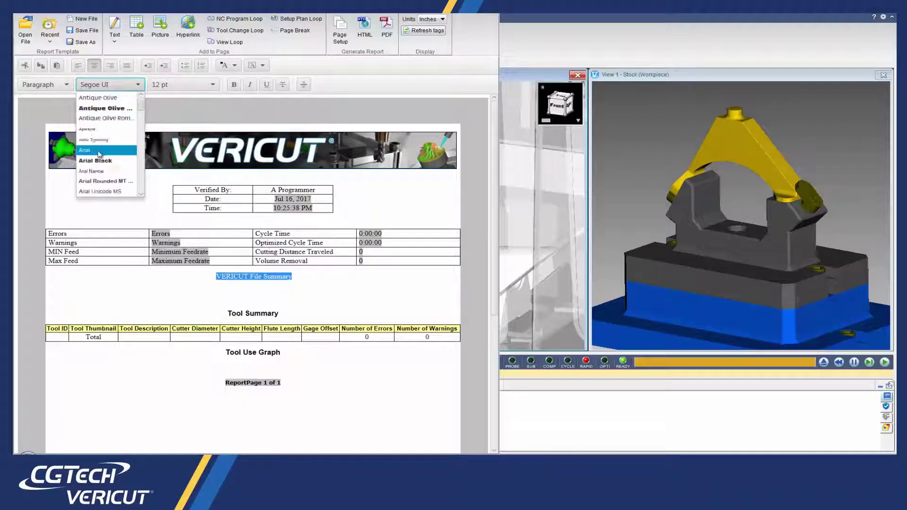
pyautogui.click(98, 151)
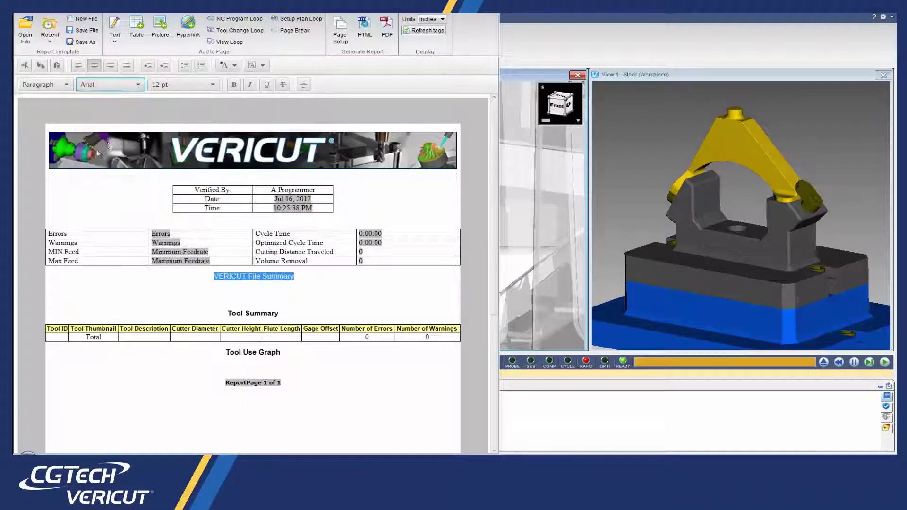
pyautogui.click(234, 85)
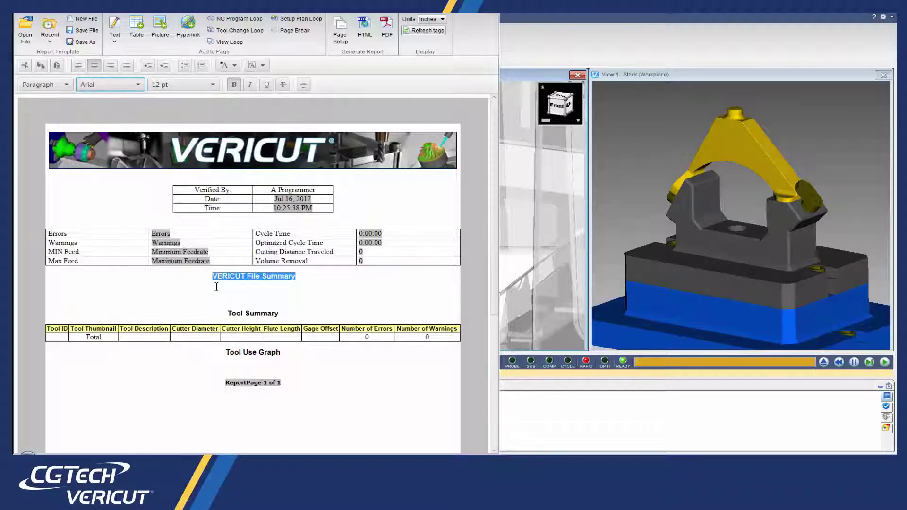
pyautogui.click(215, 289)
# Insert a File Summary Table, narrowing the File Type column and widening Full Path
pyautogui.click(136, 29)
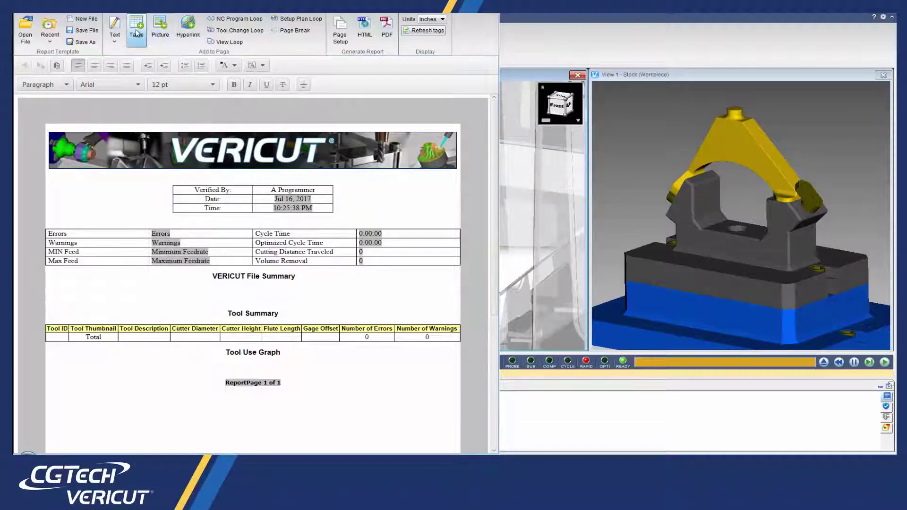
pyautogui.click(459, 247)
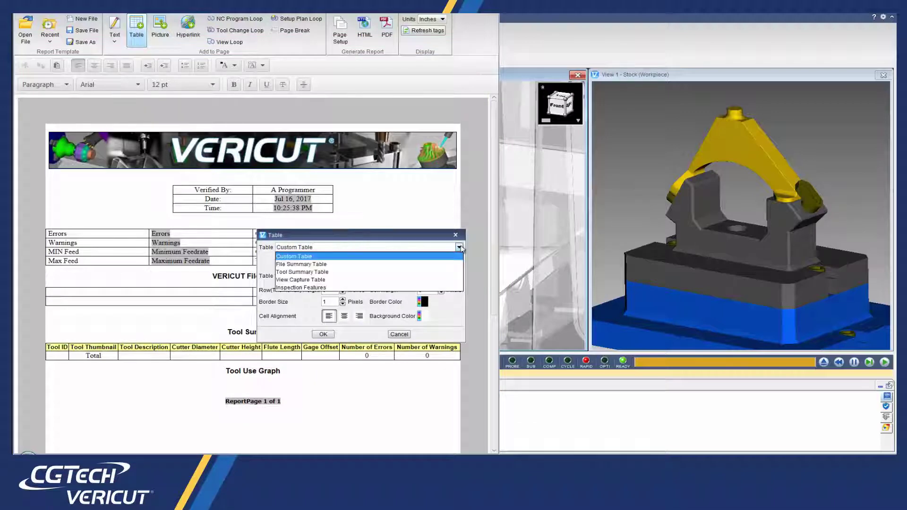
pyautogui.click(417, 268)
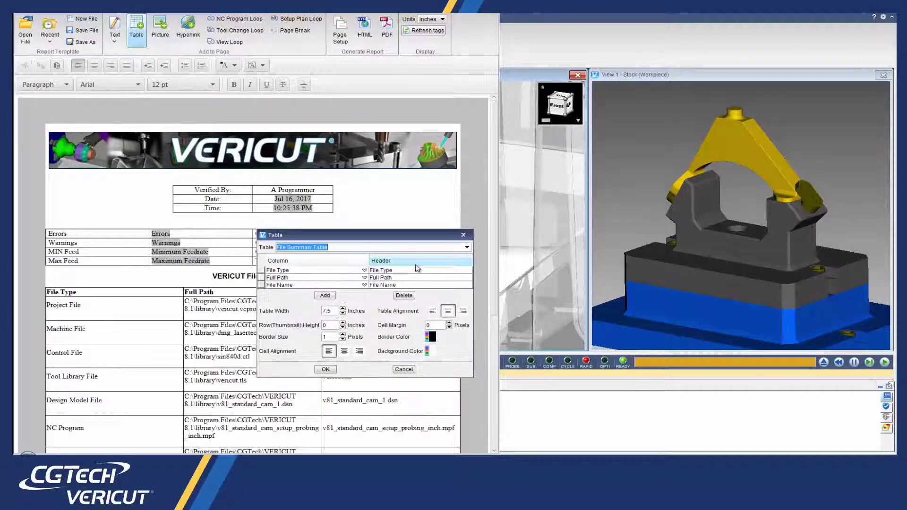
pyautogui.click(333, 371)
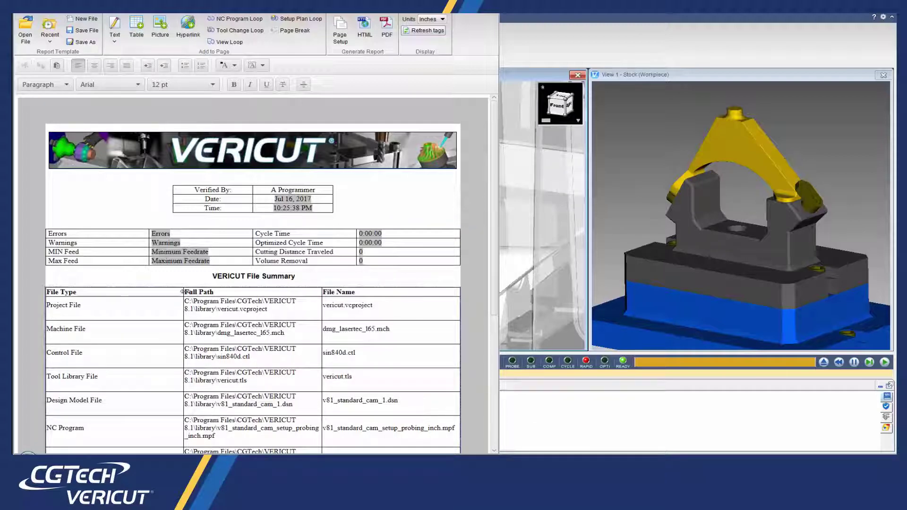
pyautogui.moveTo(148, 294); pyautogui.dragTo(125, 295)
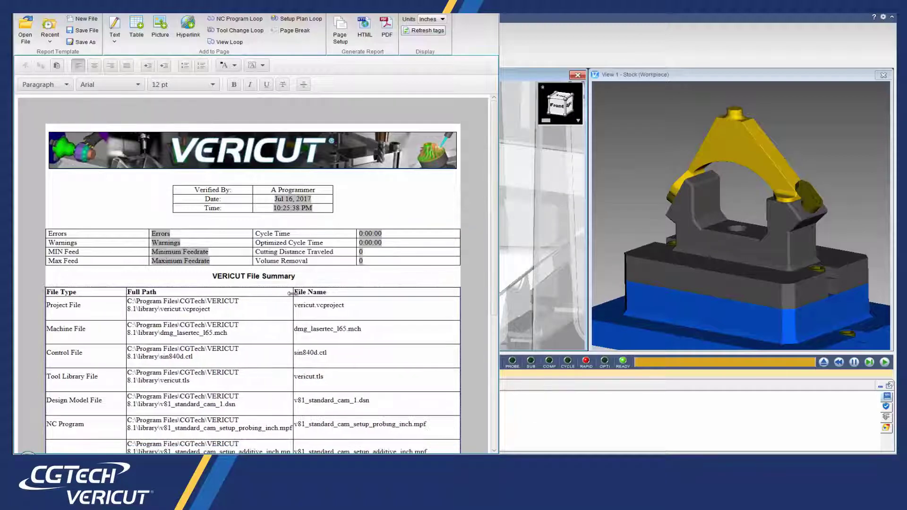
pyautogui.moveTo(292, 294); pyautogui.dragTo(337, 294)
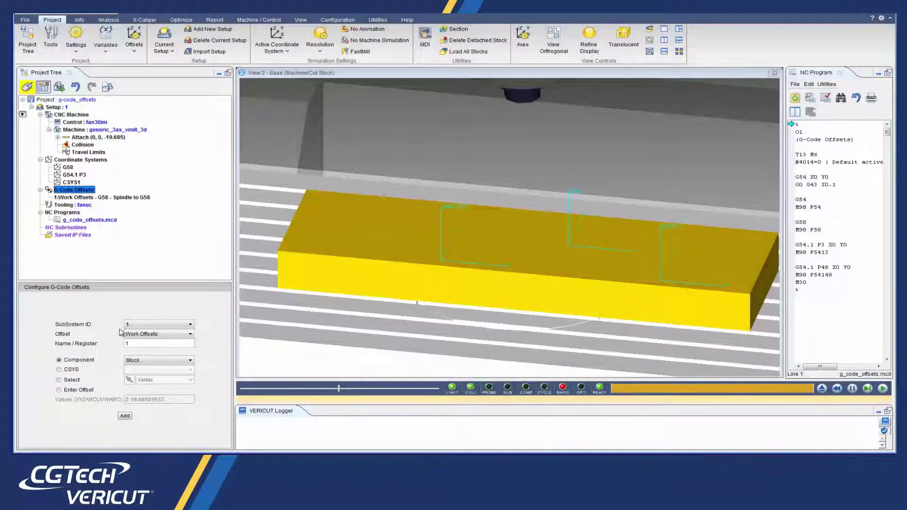
# Add a G54 work offset at the stock's top-left vertex
pyautogui.doubleClick(138, 342)
pyautogui.write('G54')
pyautogui.click(73, 381)
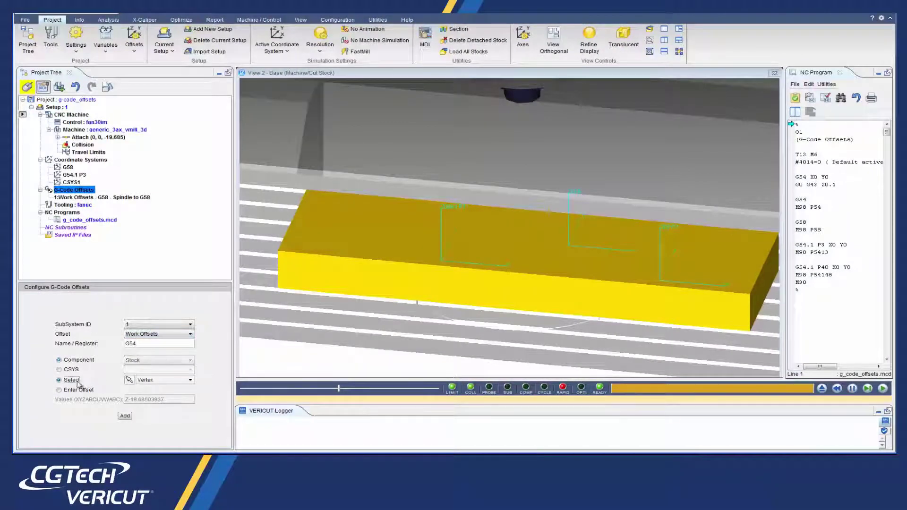
pyautogui.click(158, 381)
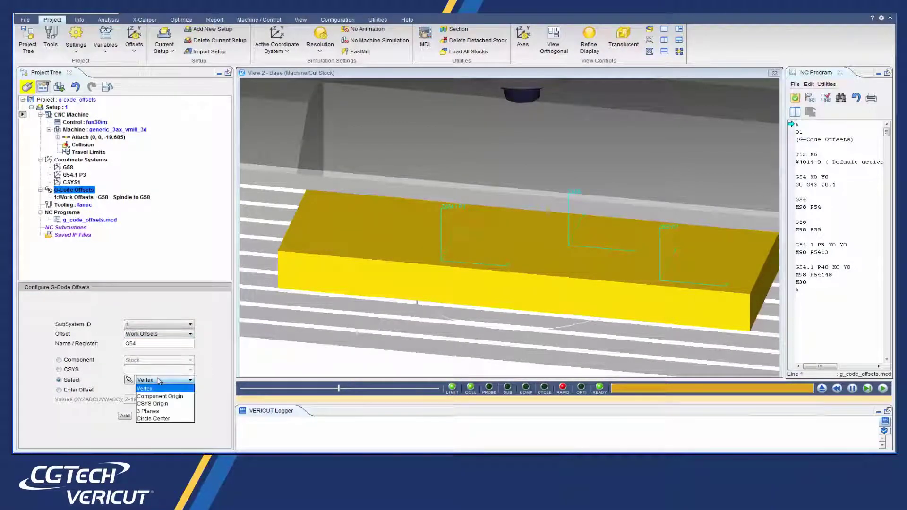
pyautogui.click(132, 380)
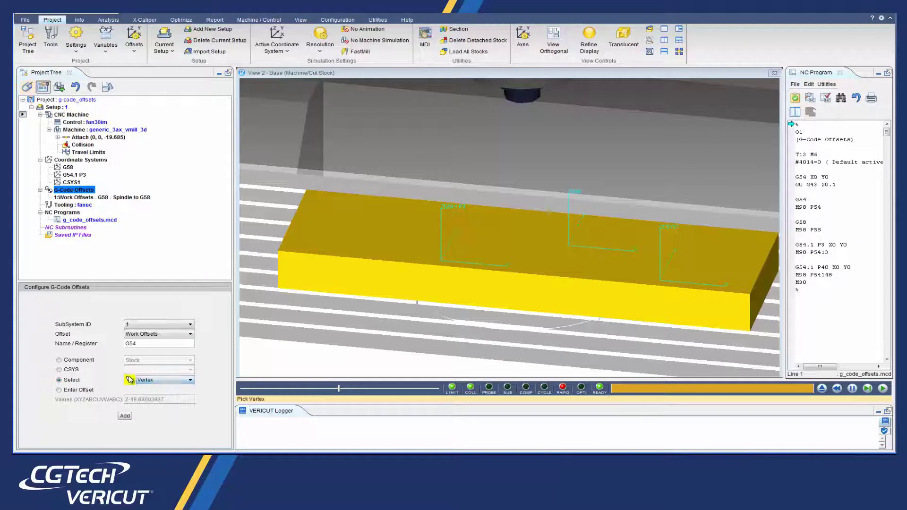
pyautogui.click(302, 222)
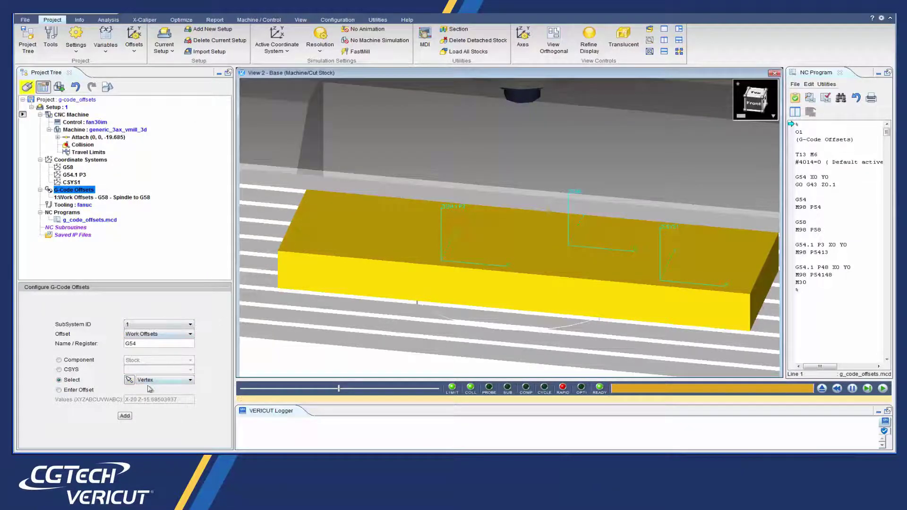
pyautogui.click(125, 416)
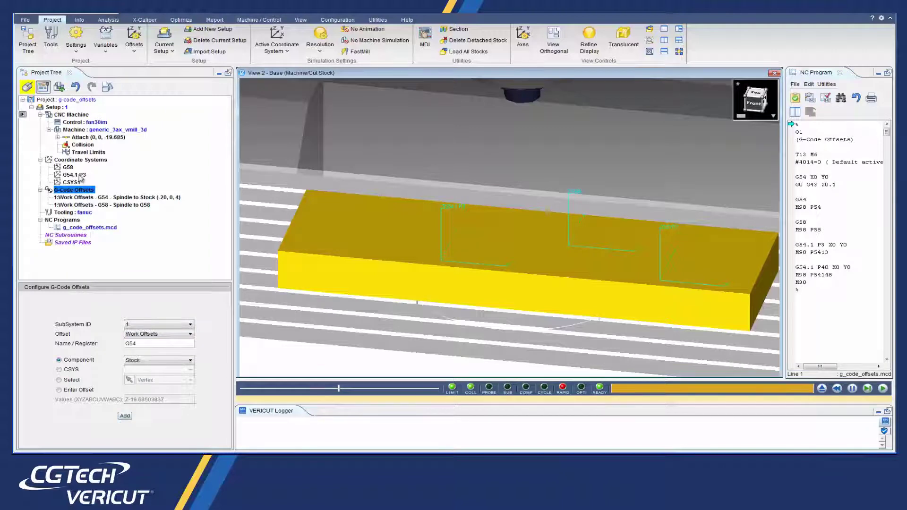
# Add a G54.1 P3 work offset based on its coordinate system
pyautogui.rightClick(81, 178)
pyautogui.click(108, 199)
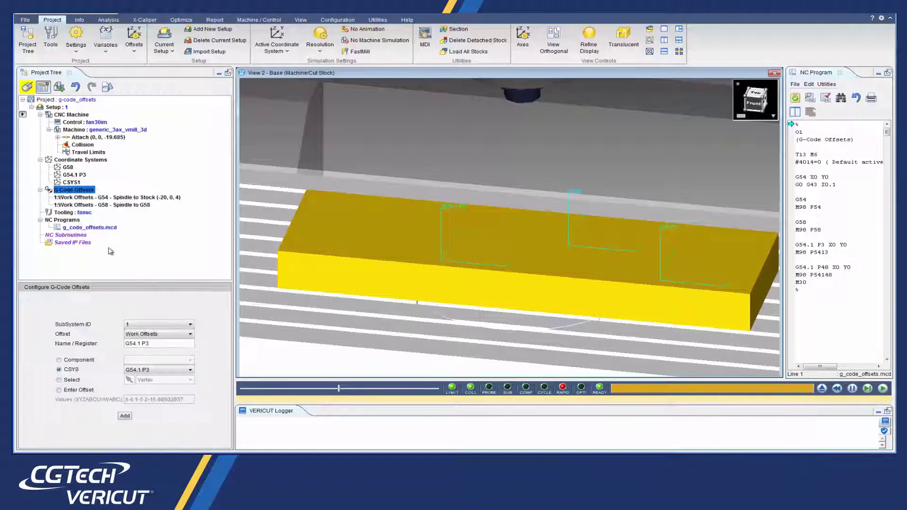
pyautogui.click(124, 416)
# Add a G54.1 P48 work offset based on the CSYS1 coordinate system
pyautogui.click(77, 184)
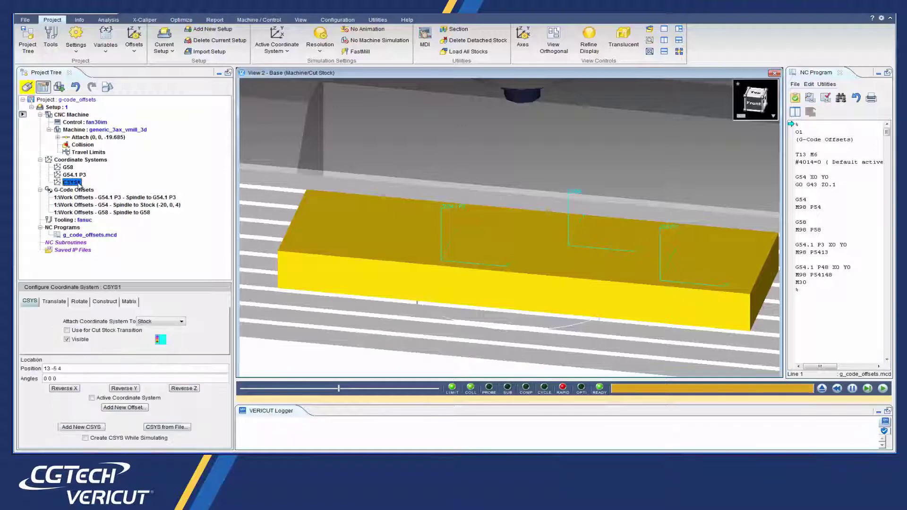
pyautogui.rightClick(75, 190)
pyautogui.click(108, 211)
pyautogui.click(138, 344)
pyautogui.write('G')
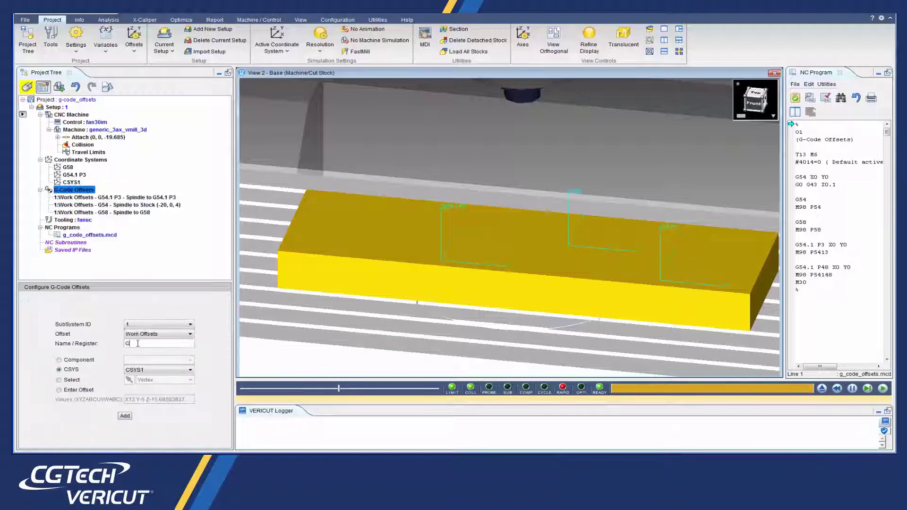
pyautogui.write('54.1 ')
pyautogui.write('P48')
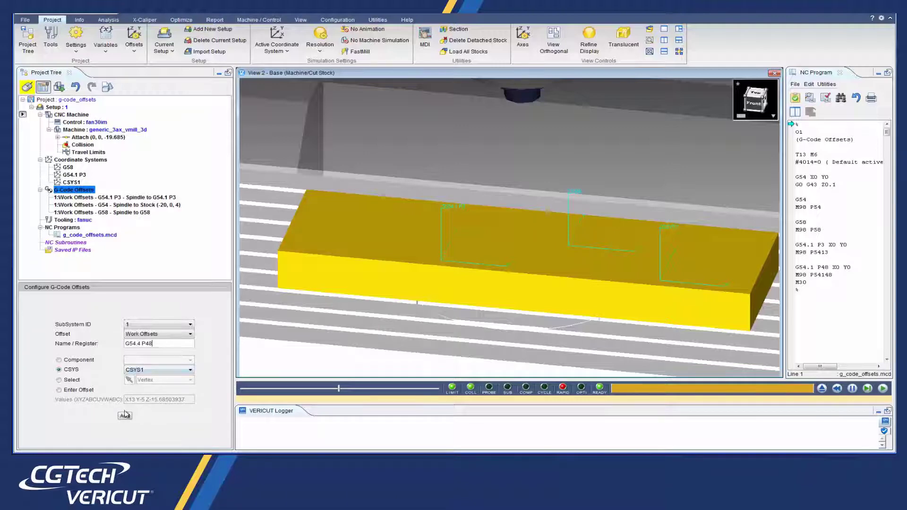
pyautogui.click(125, 417)
pyautogui.click(142, 345)
pyautogui.click(125, 416)
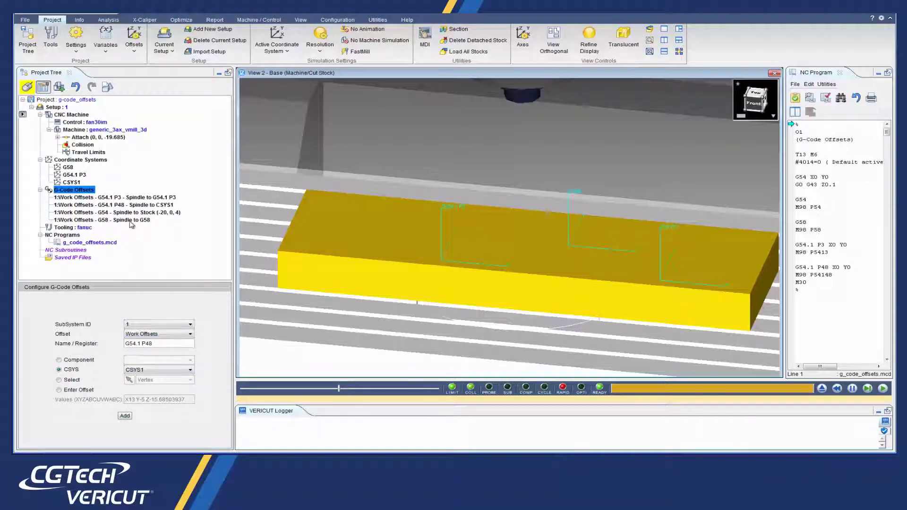
# Review the G58, G54, G54.1 P48 and G54.1 P3 work offsets
pyautogui.click(132, 220)
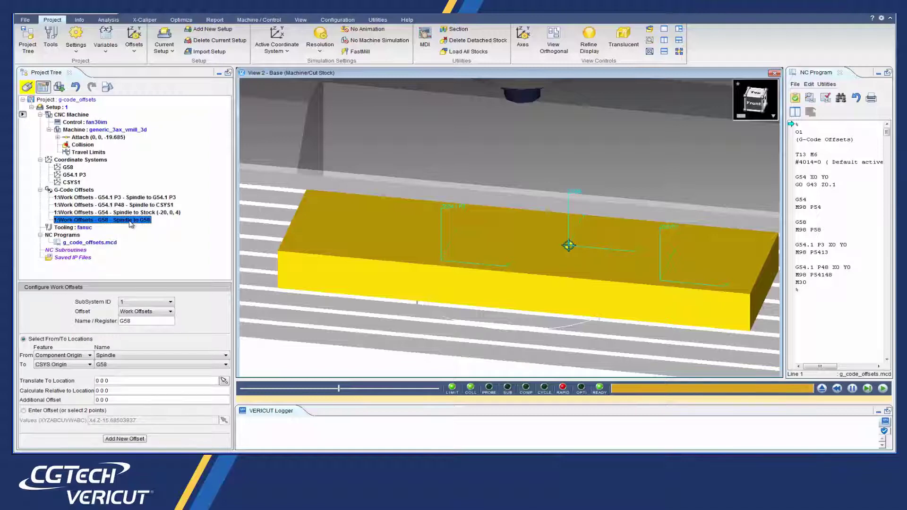
pyautogui.click(128, 213)
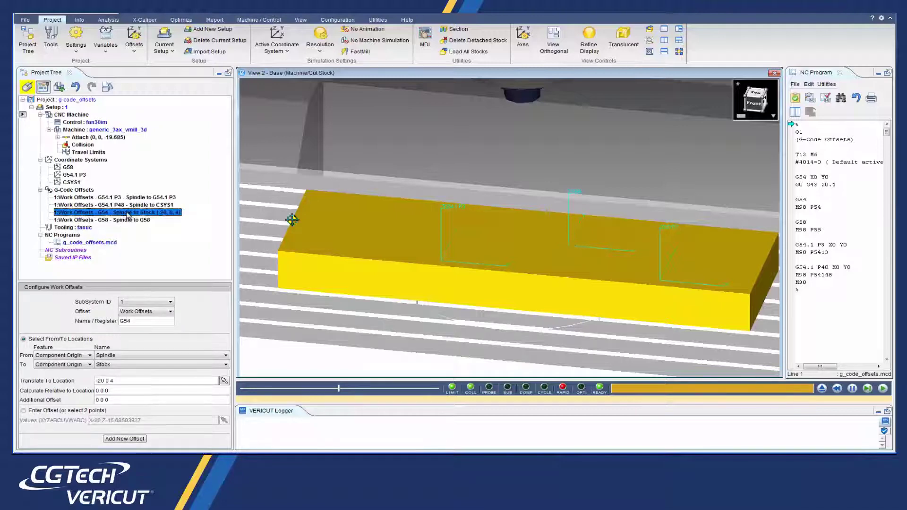
pyautogui.click(128, 206)
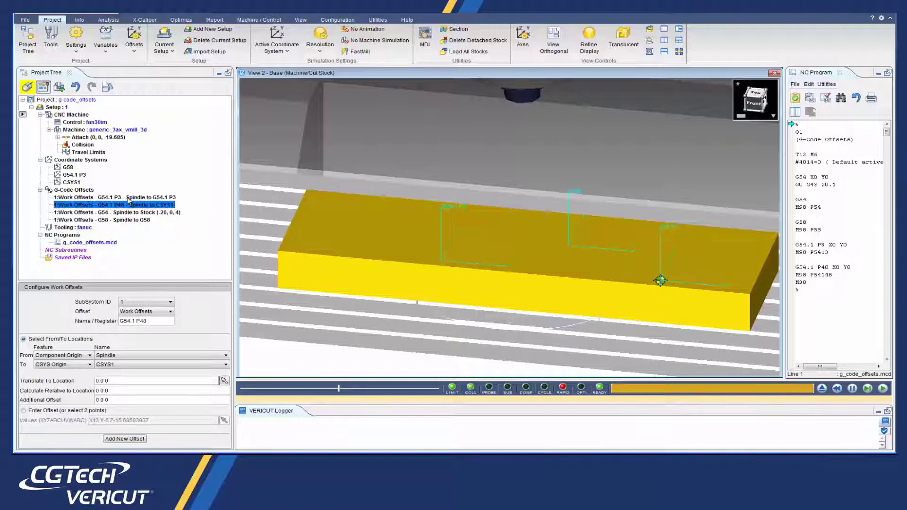
pyautogui.click(128, 198)
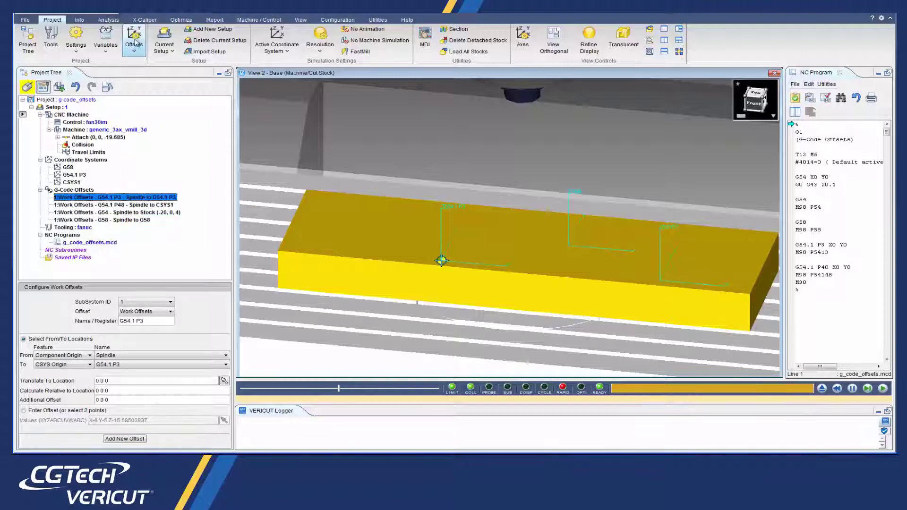
# Open the G-code offsets table and run the offsets program to the end
pyautogui.click(135, 44)
pyautogui.click(147, 65)
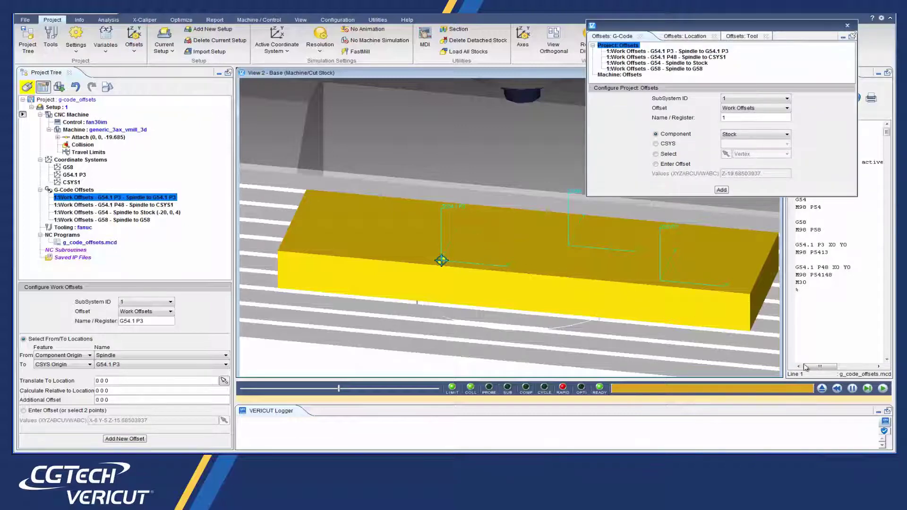
pyautogui.click(882, 392)
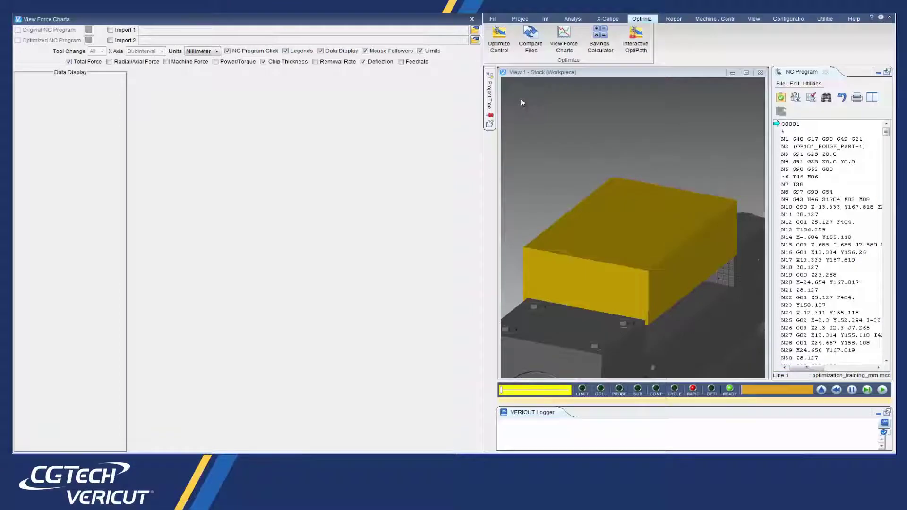
# Set Optimize Control force mode to Optimize and rerun the simulation from the start
pyautogui.click(502, 50)
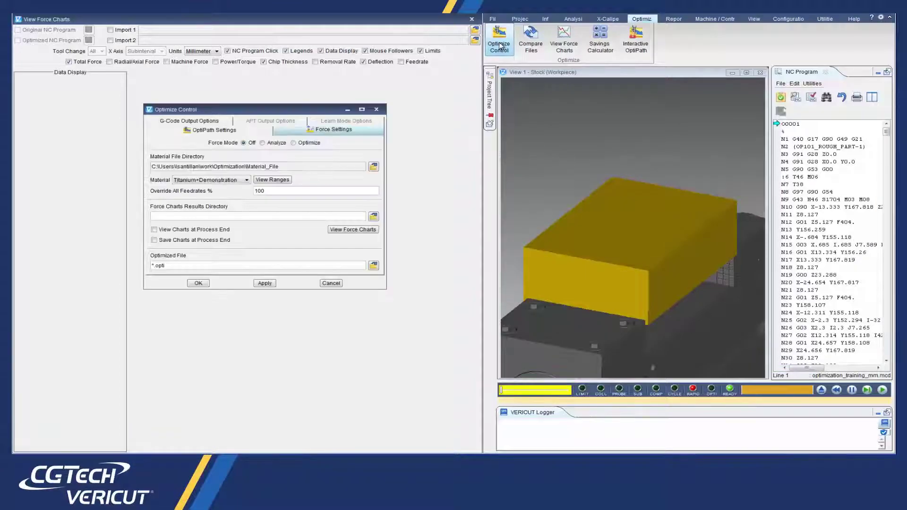
pyautogui.click(298, 143)
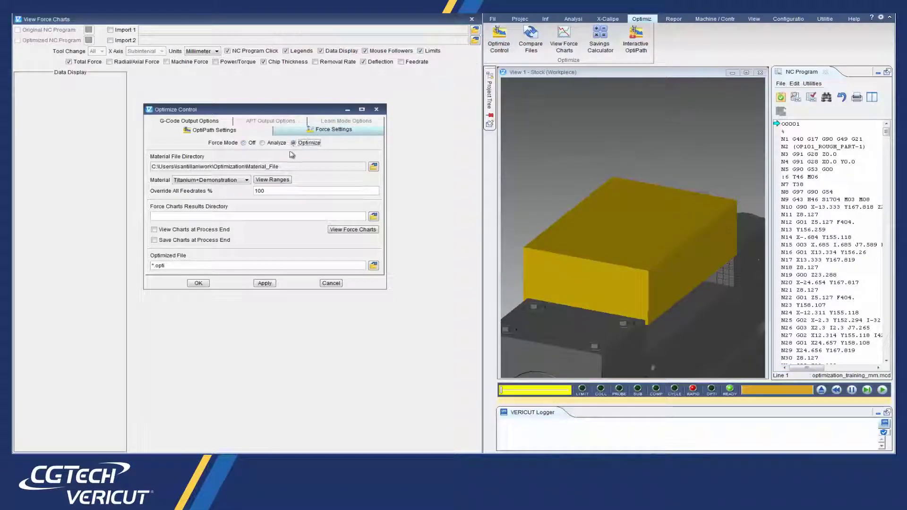
pyautogui.click(198, 284)
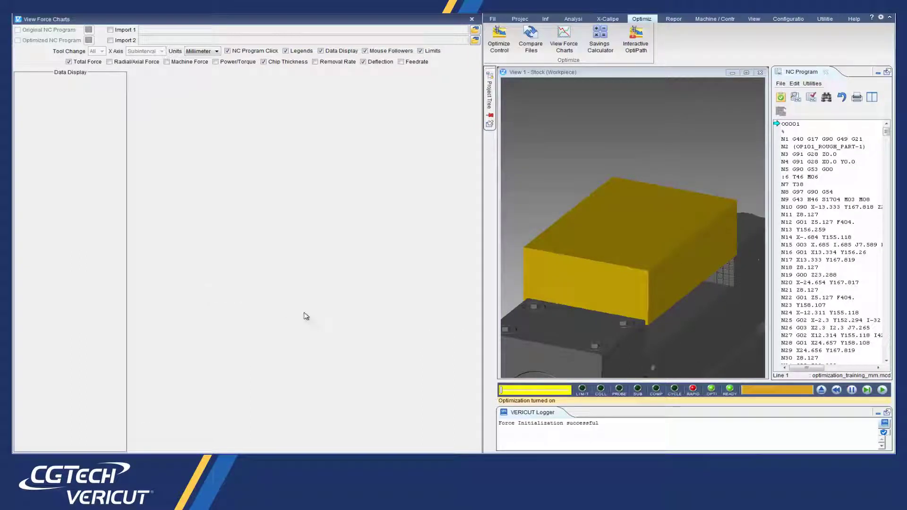
pyautogui.click(883, 390)
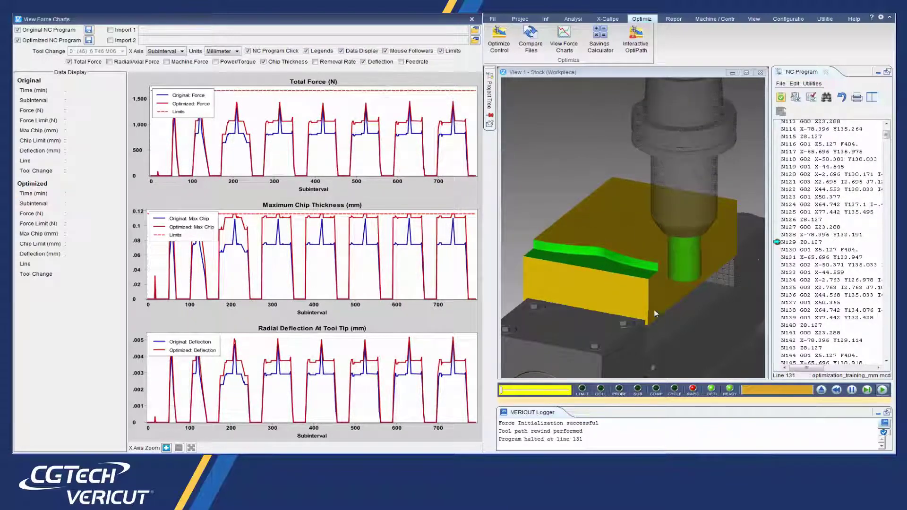
# Turn on NC Program Review, return to the Force chart start, and replay with review followers
pyautogui.click(283, 125)
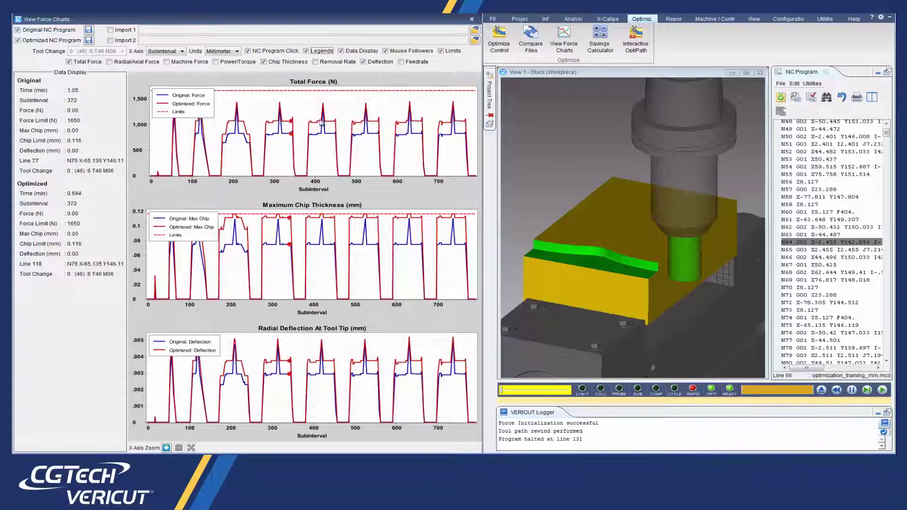
pyautogui.click(782, 98)
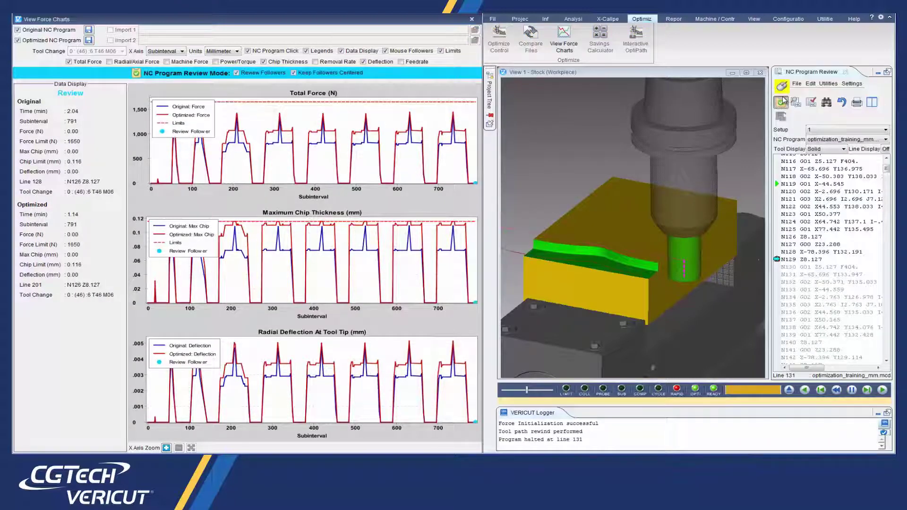
pyautogui.click(154, 185)
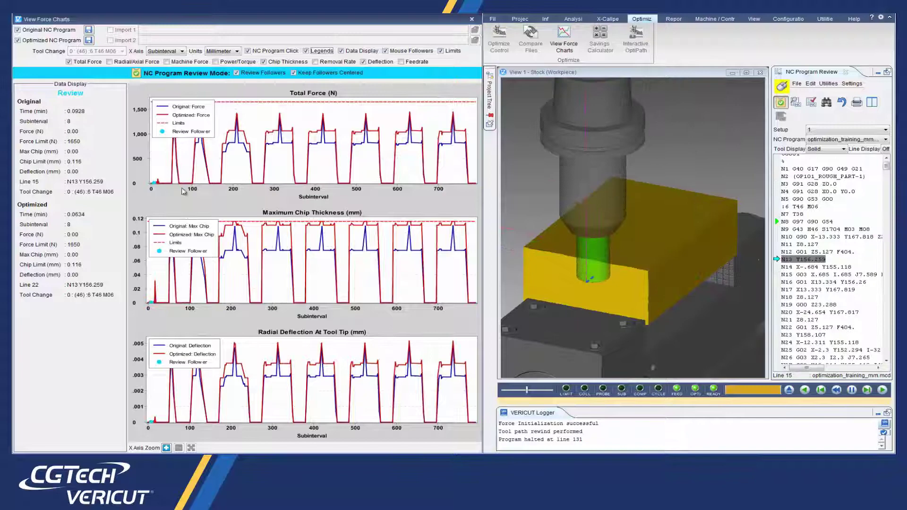
pyautogui.click(882, 391)
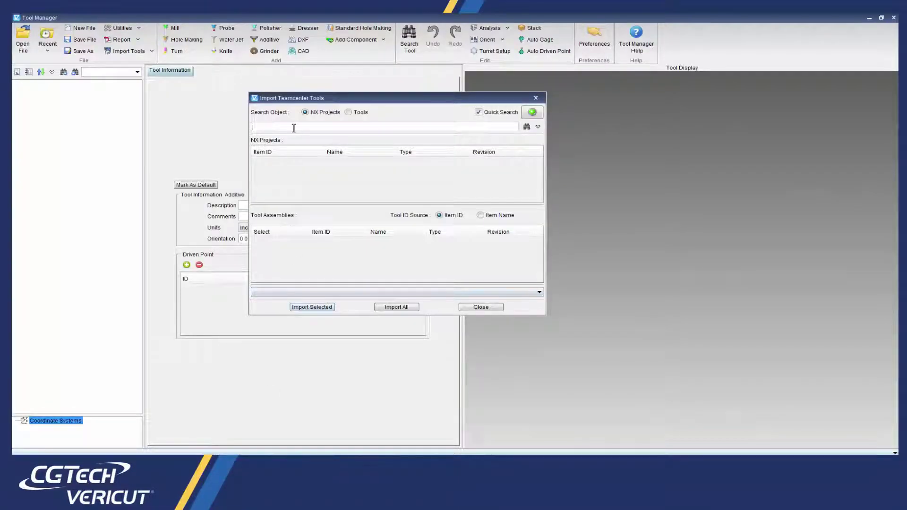
# Search Teamcenter for m000032* and list project M000032's mill and drill tool assemblies
pyautogui.write('m000032*')
pyautogui.click(527, 127)
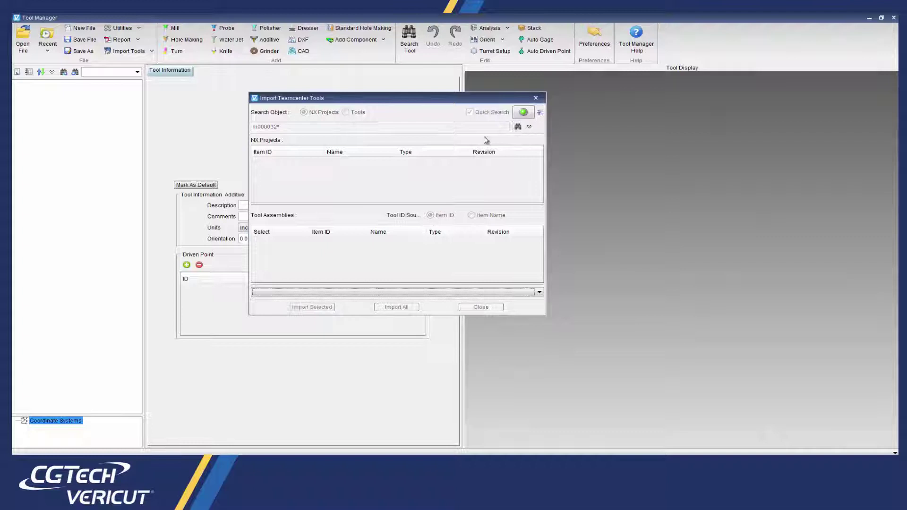
pyautogui.click(344, 162)
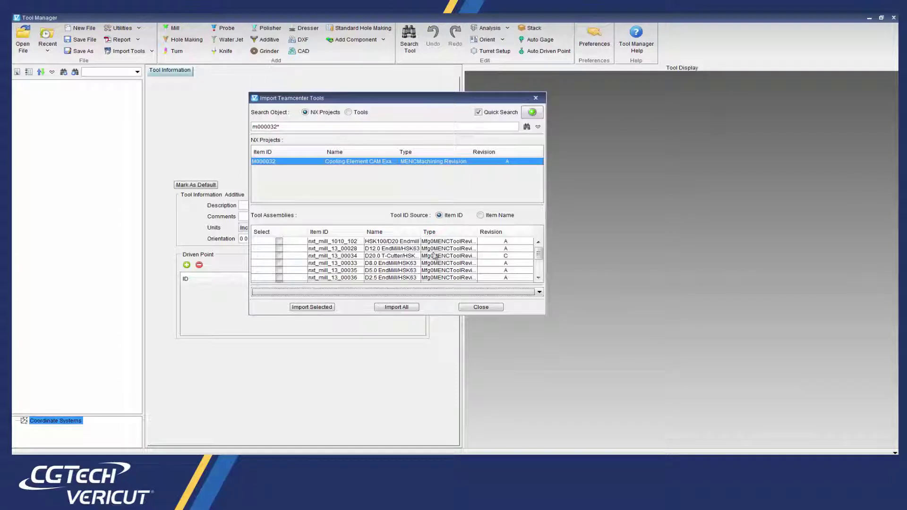
pyautogui.moveTo(539, 255); pyautogui.dragTo(539, 270)
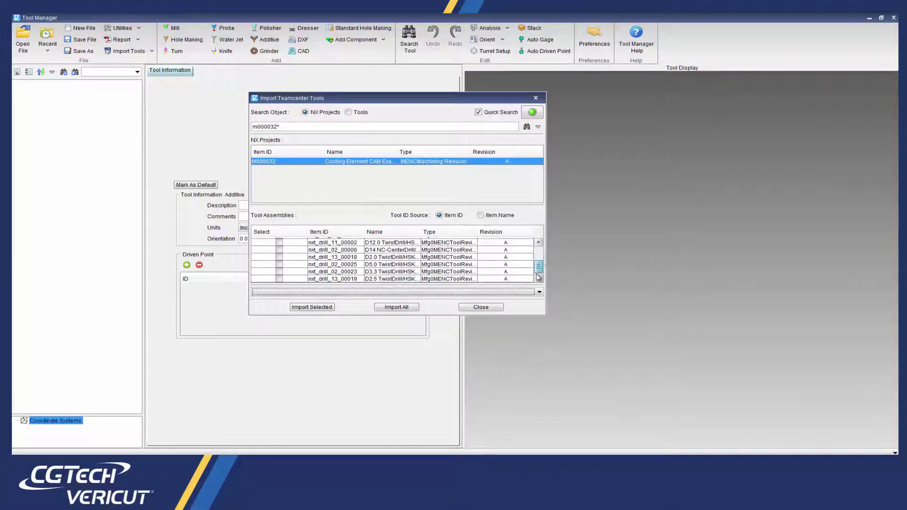
# Import all project tool assemblies and expand every tool into cutters and holders
pyautogui.click(394, 308)
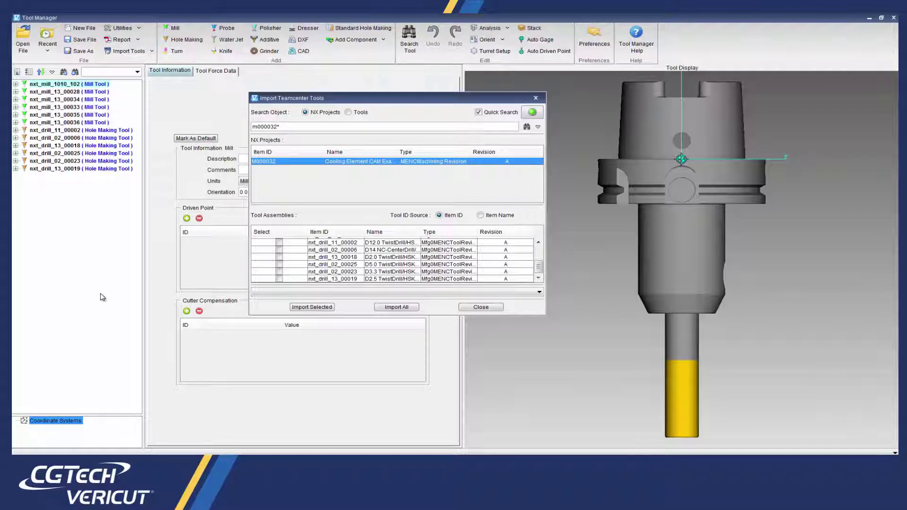
pyautogui.click(29, 72)
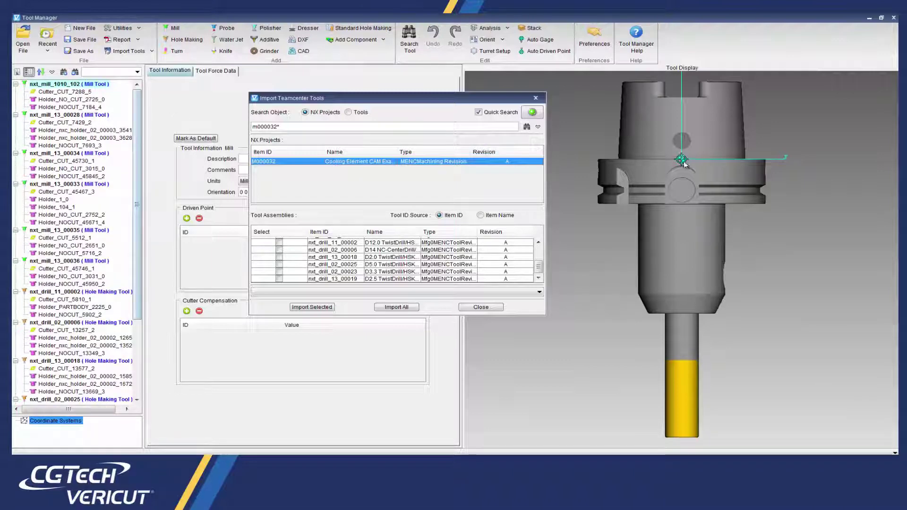
pyautogui.moveTo(703, 200)
pyautogui.mouseDown(button='middle')
pyautogui.moveTo(811, 173)
pyautogui.moveTo(835, 184)
pyautogui.moveTo(687, 174)
pyautogui.moveTo(603, 188)
pyautogui.mouseUp(button='middle')
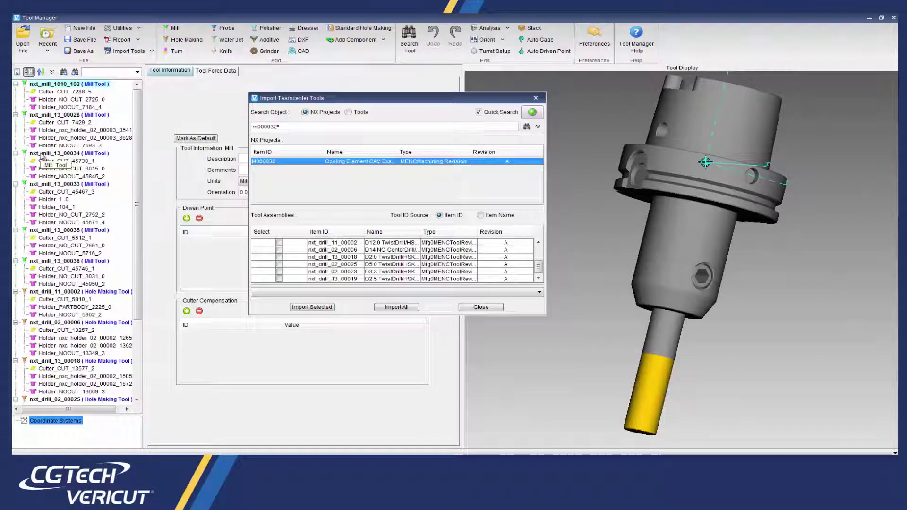
# Inspect tools nxt_mill_13_00034 and nxt_mill_13_00036 from rotated angles in Tool Display
pyautogui.click(47, 154)
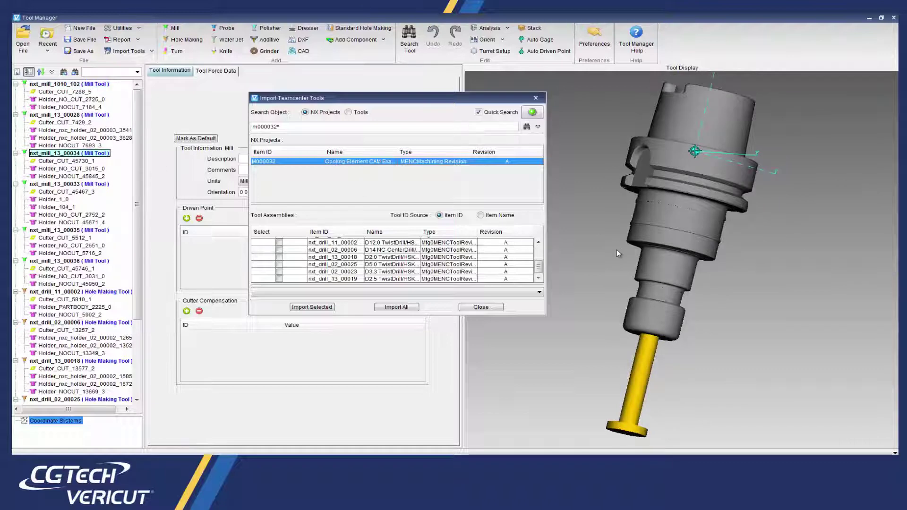
pyautogui.moveTo(617, 249)
pyautogui.mouseDown(button='middle')
pyautogui.moveTo(681, 202)
pyautogui.moveTo(783, 204)
pyautogui.moveTo(694, 202)
pyautogui.moveTo(607, 225)
pyautogui.mouseUp(button='middle')
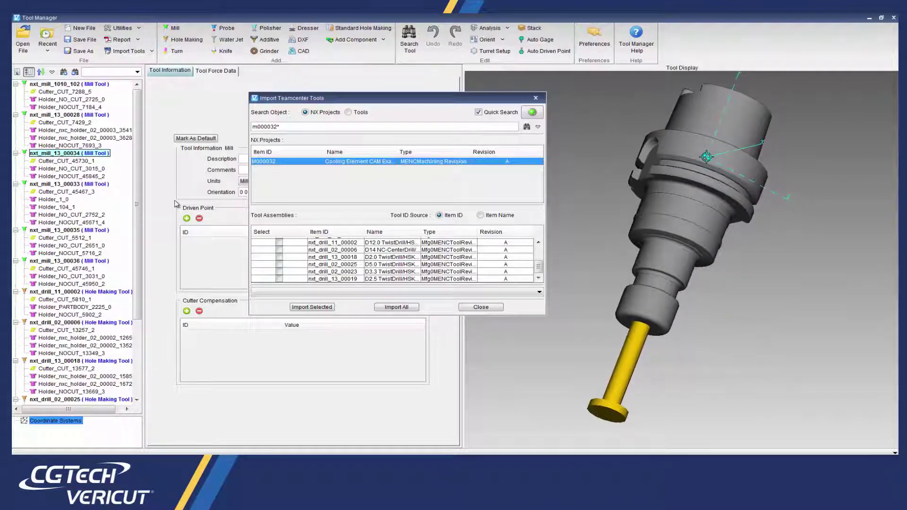
pyautogui.click(70, 261)
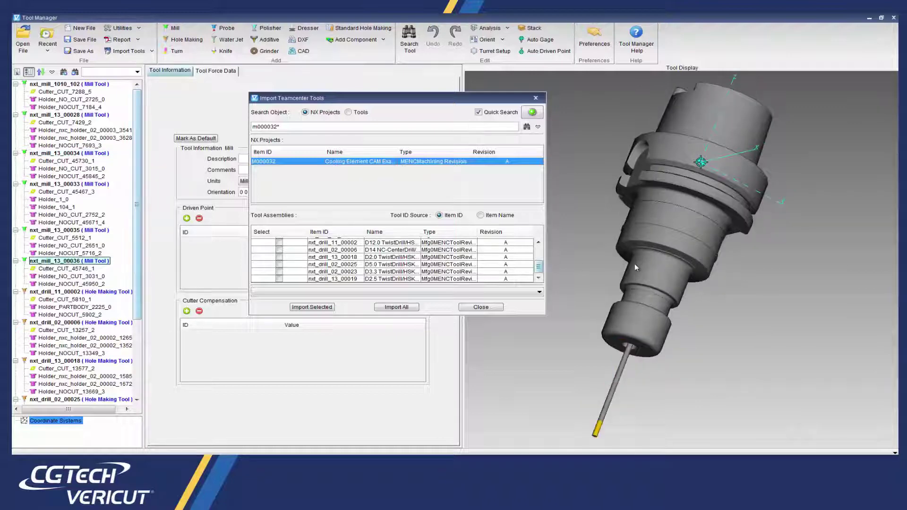
pyautogui.moveTo(635, 264)
pyautogui.mouseDown(button='middle')
pyautogui.moveTo(810, 231)
pyautogui.moveTo(637, 251)
pyautogui.mouseUp(button='middle')
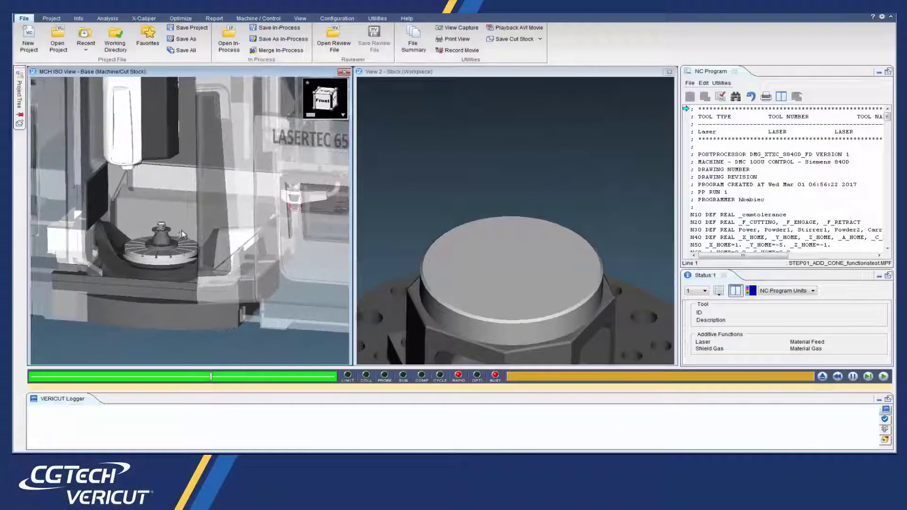
# Zoom into the LASERTEC 65 machine view and slow the deposition simulation's animation speed
pyautogui.scroll(2, 196, 223)
pyautogui.scroll(2, 205, 212)
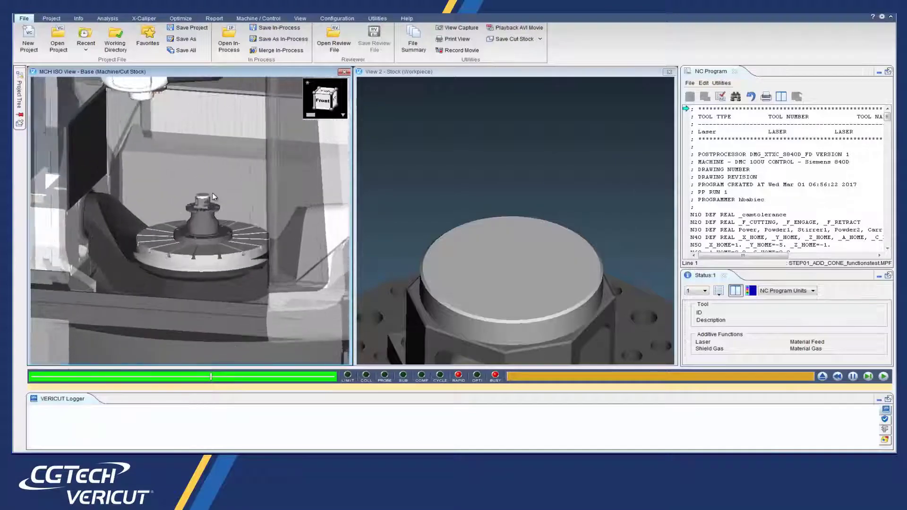
pyautogui.scroll(2, 212, 195)
pyautogui.scroll(1, 215, 187)
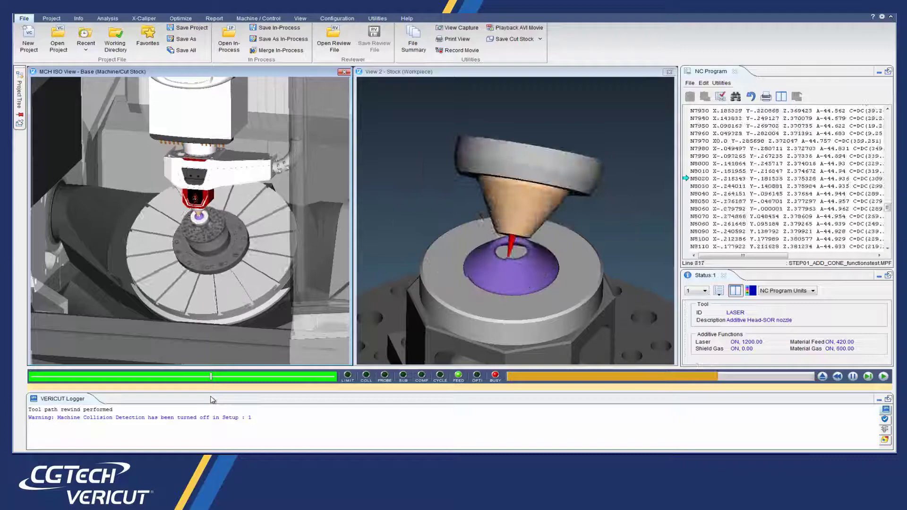
pyautogui.moveTo(219, 380); pyautogui.dragTo(188, 384)
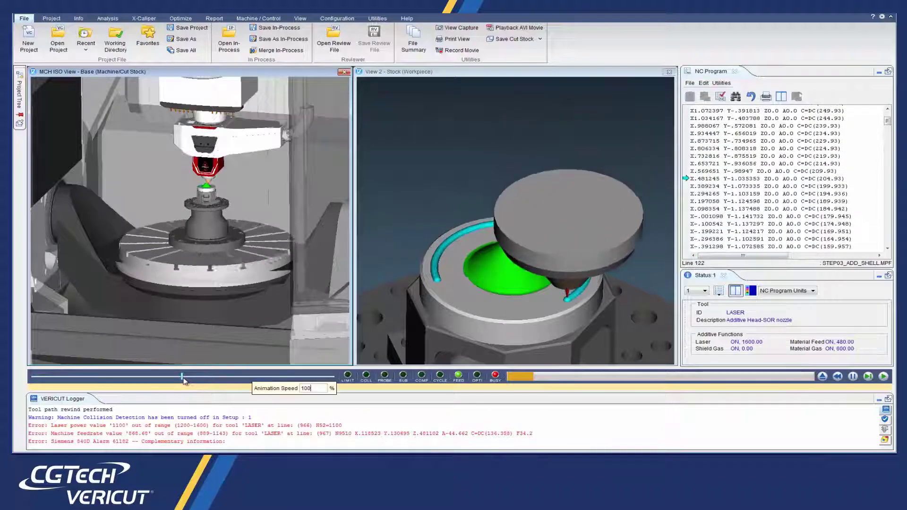
# Raise the animation speed slightly while the additive and drilling programs run to M30
pyautogui.moveTo(186, 385)
pyautogui.mouseDown()
pyautogui.moveTo(263, 388)
pyautogui.moveTo(253, 390)
pyautogui.mouseUp()
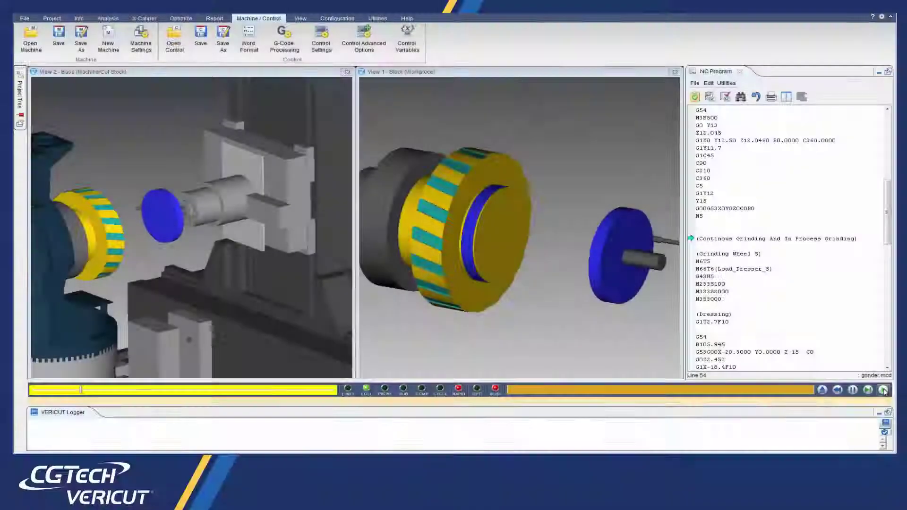
# Resume the grinding simulation so wheel 5 grinds and dresses through in-process dressing
pyautogui.click(883, 390)
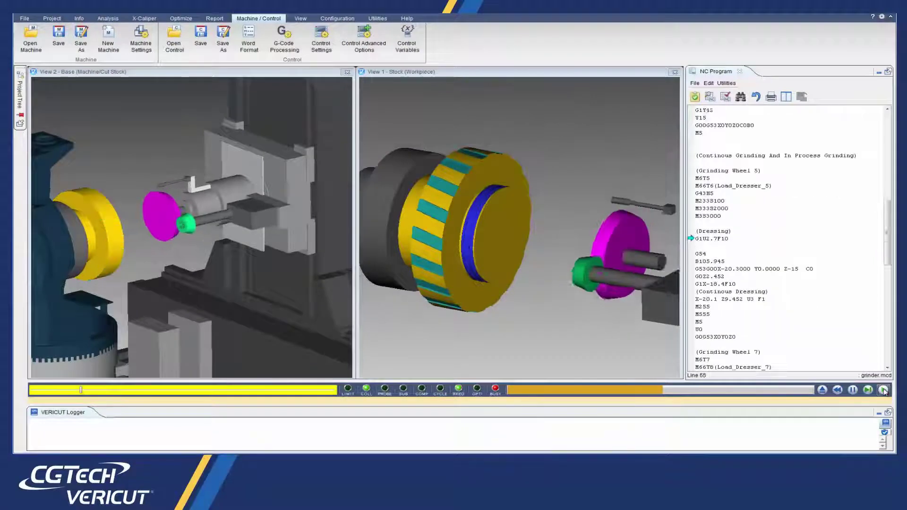